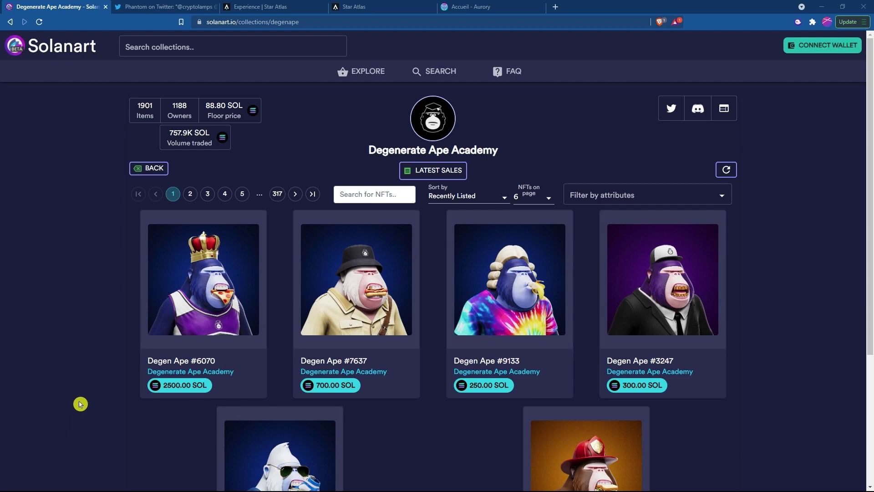
Open the Phantom wallet over the Degenerate Ape Academy page, showing 2 SOL ($284.62)
{"action": "left_click", "coordinate": [797, 21]}
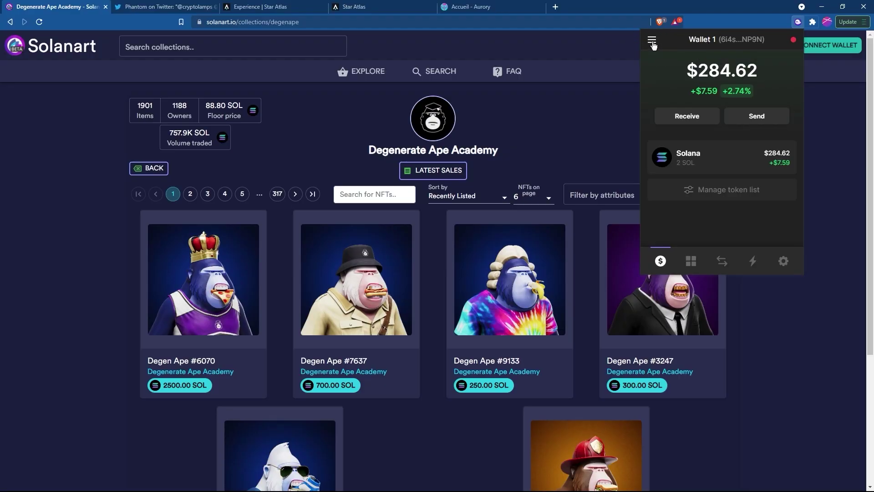
Create a new empty Wallet 2, then switch back to Wallet 1 holding 2 SOL
{"action": "left_click", "coordinate": [653, 41]}
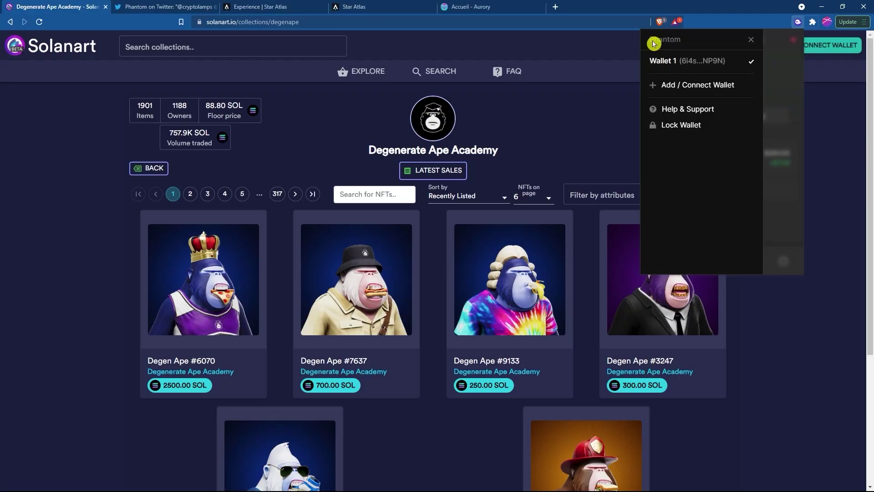
{"action": "left_click", "coordinate": [677, 88]}
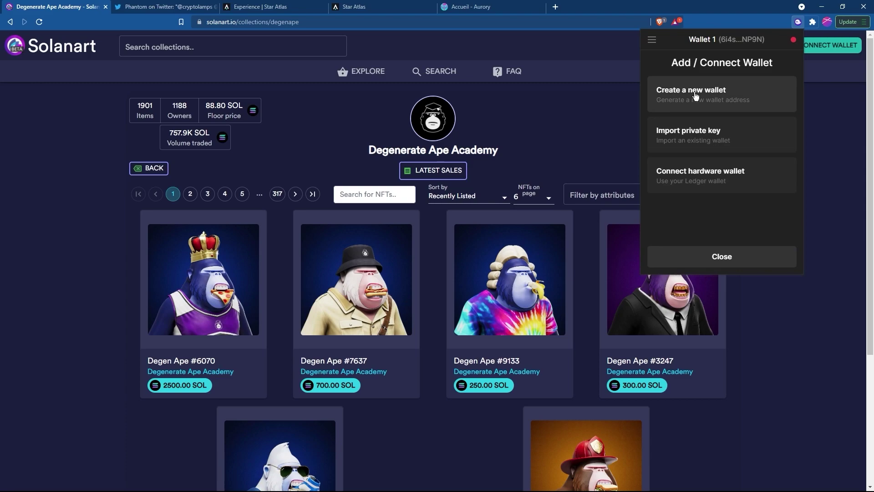
{"action": "left_click", "coordinate": [720, 101]}
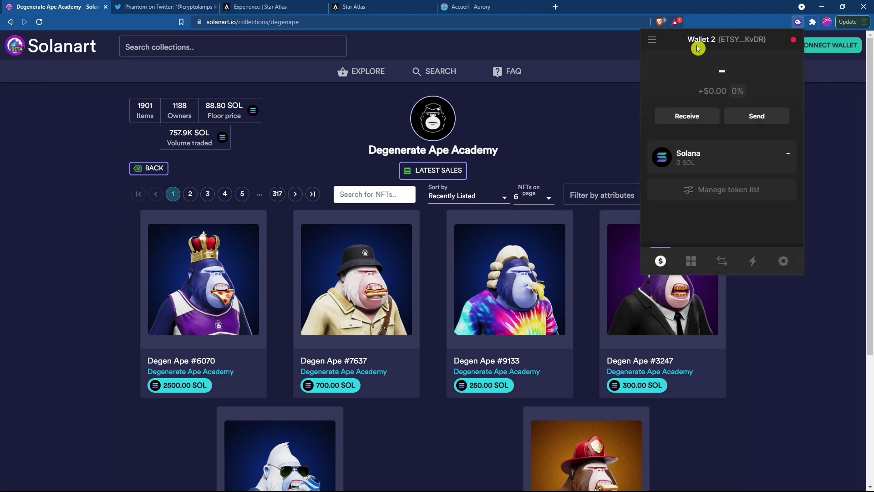
{"action": "left_click", "coordinate": [658, 47]}
{"action": "left_click", "coordinate": [669, 63]}
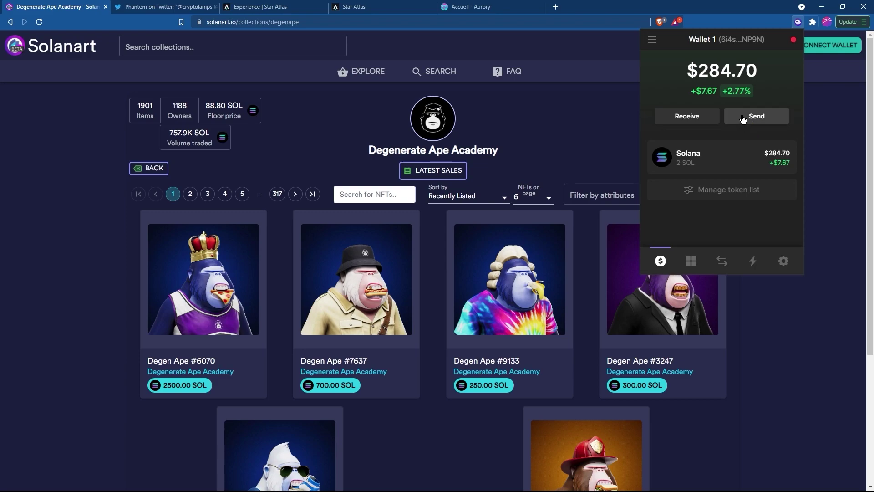
Send 1.1 SOL from Wallet 1 to Wallet 2 via the address book, leaving 0.9 SOL
{"action": "left_click", "coordinate": [758, 117]}
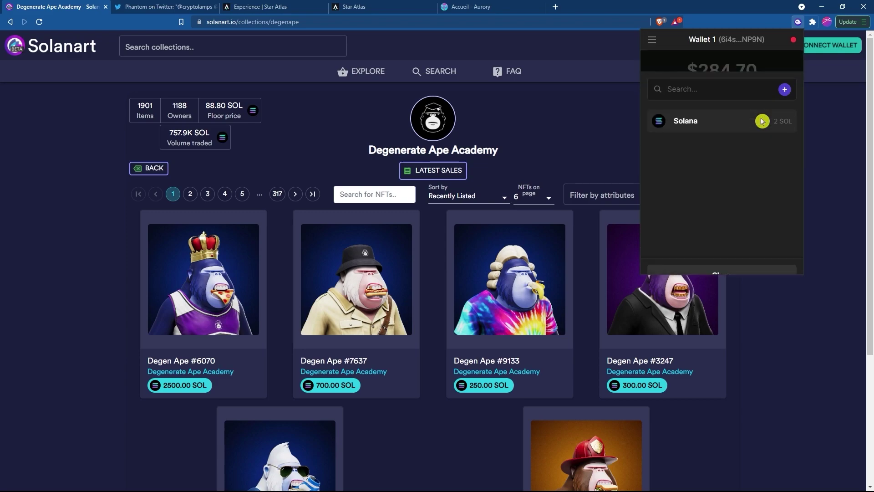
{"action": "left_click", "coordinate": [729, 104]}
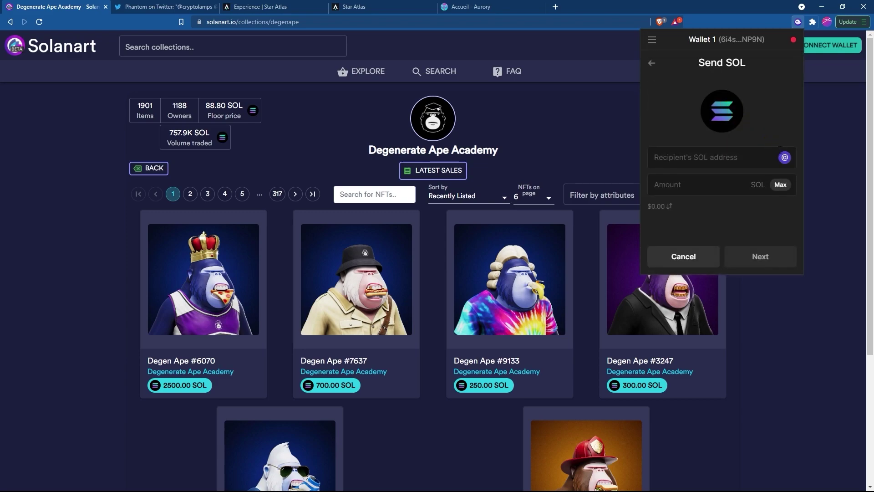
{"action": "left_click", "coordinate": [785, 158]}
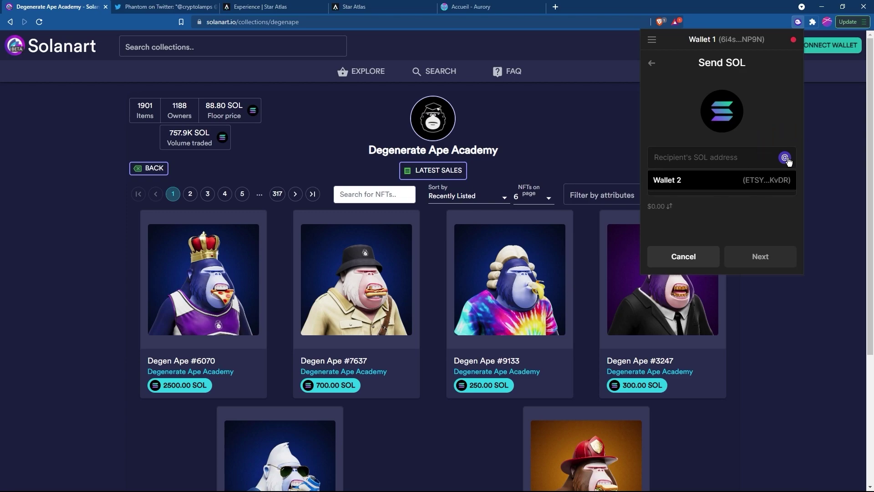
{"action": "left_click", "coordinate": [715, 179]}
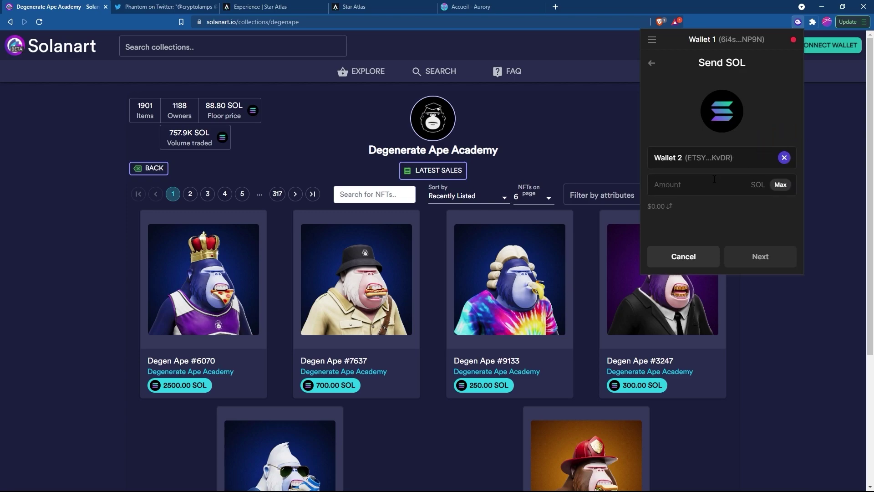
{"action": "type", "text": "1."}
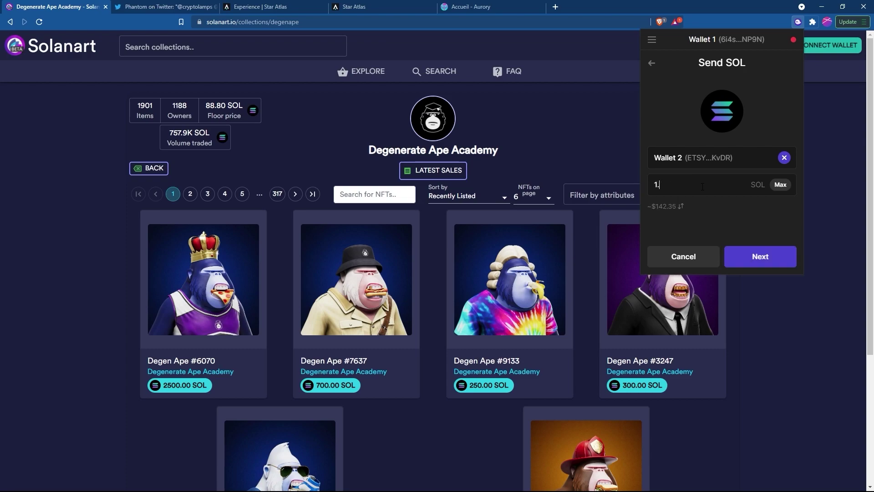
{"action": "type", "text": "1"}
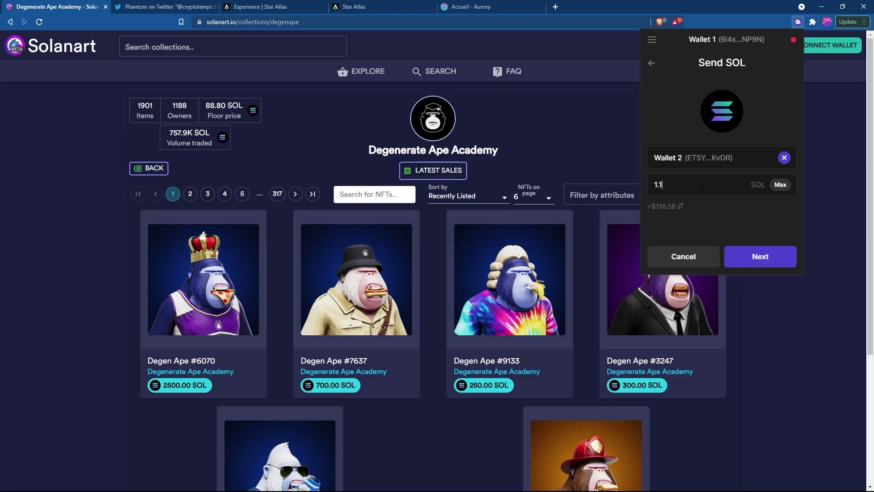
{"action": "left_click", "coordinate": [738, 259]}
{"action": "left_click", "coordinate": [751, 258]}
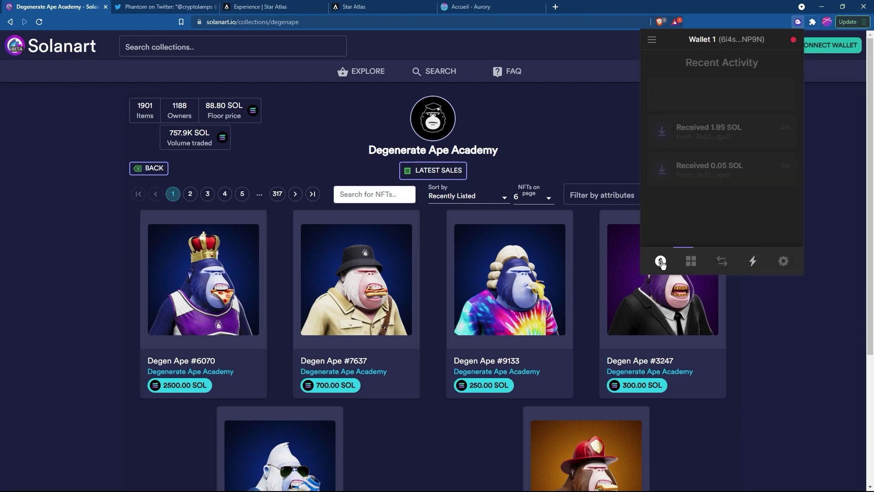
{"action": "left_click", "coordinate": [661, 261]}
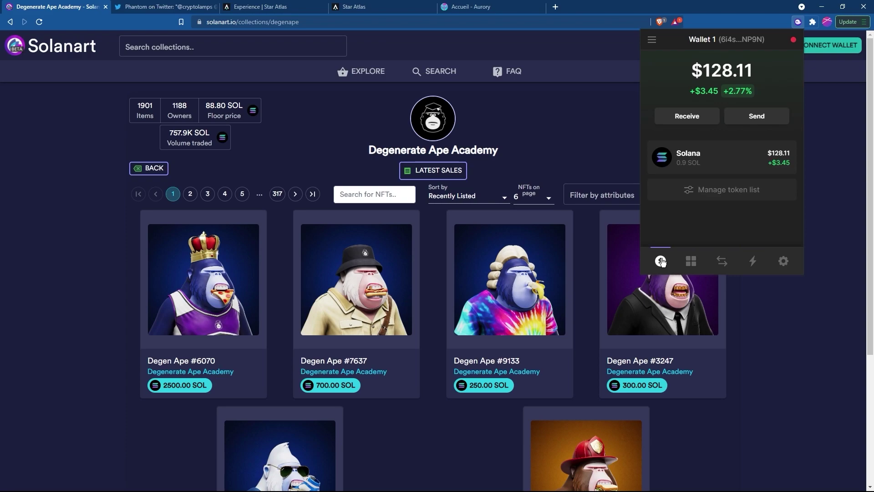
Switch to Wallet 2 (1.1 SOL), rename it 'NFT Drop', and copy its address
{"action": "left_click", "coordinate": [652, 39]}
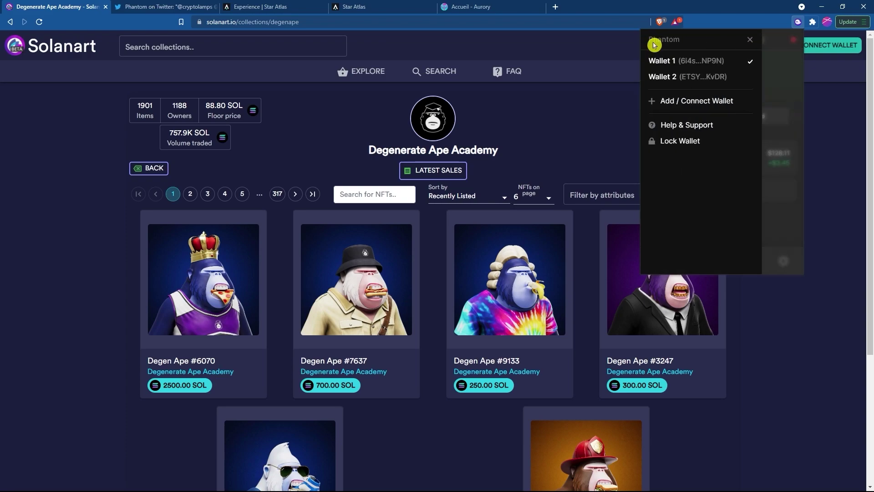
{"action": "left_click", "coordinate": [654, 78]}
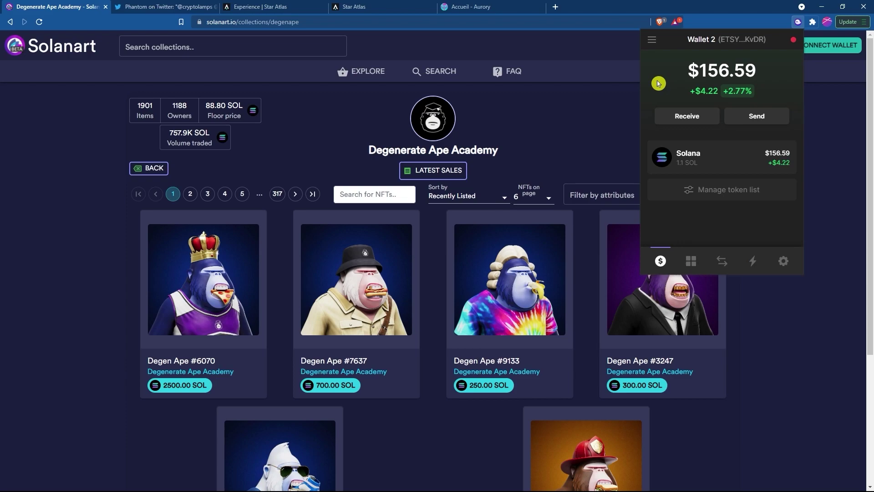
{"action": "left_click", "coordinate": [783, 263]}
{"action": "triple_click", "coordinate": [693, 83]}
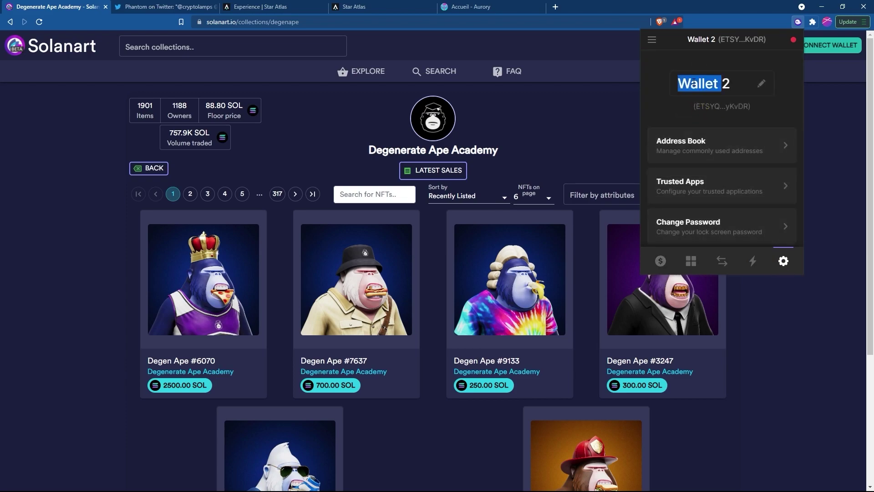
{"action": "type", "text": "NFT Drop"}
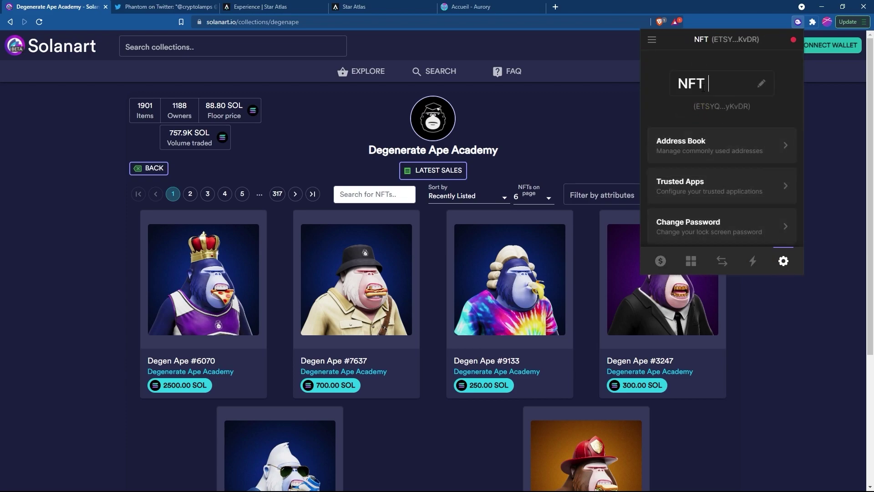
{"action": "left_click", "coordinate": [683, 143]}
{"action": "left_click", "coordinate": [661, 261]}
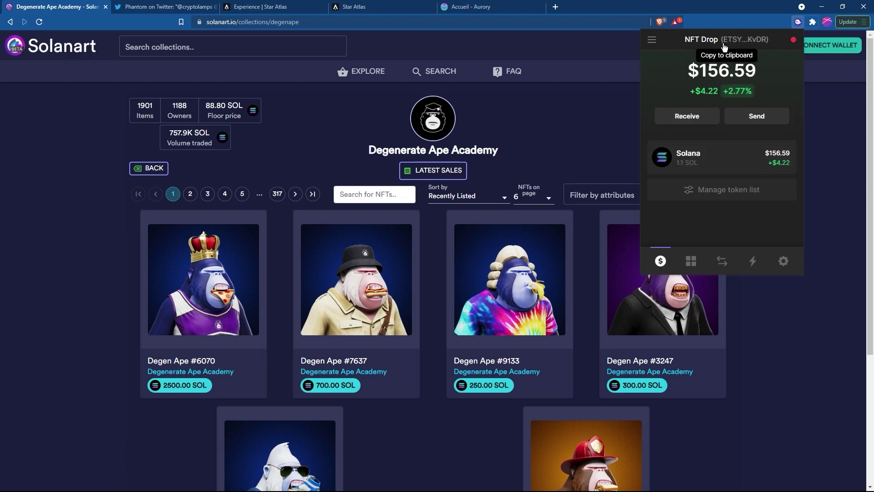
{"action": "left_click", "coordinate": [752, 40]}
Reveal the NFT Drop wallet's secret recovery phrase by entering the wallet password
{"action": "left_click", "coordinate": [783, 261]}
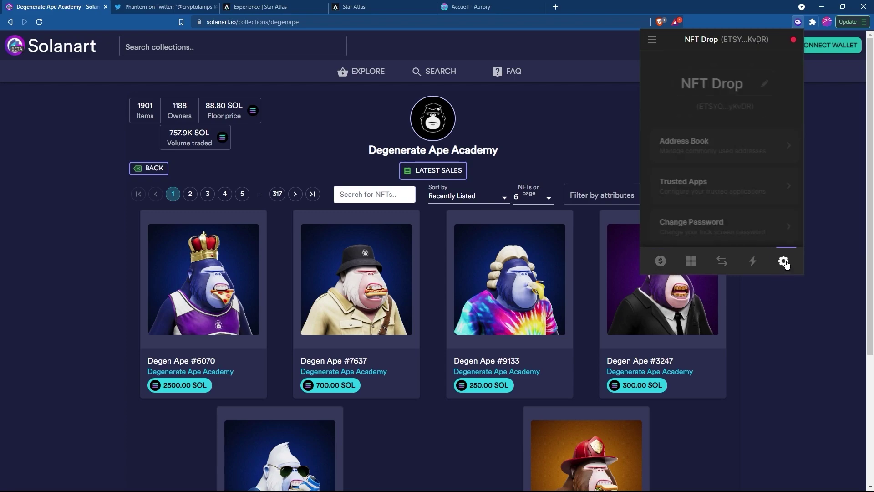
{"action": "scroll", "coordinate": [765, 216], "scroll_direction": "down", "scroll_amount": 4}
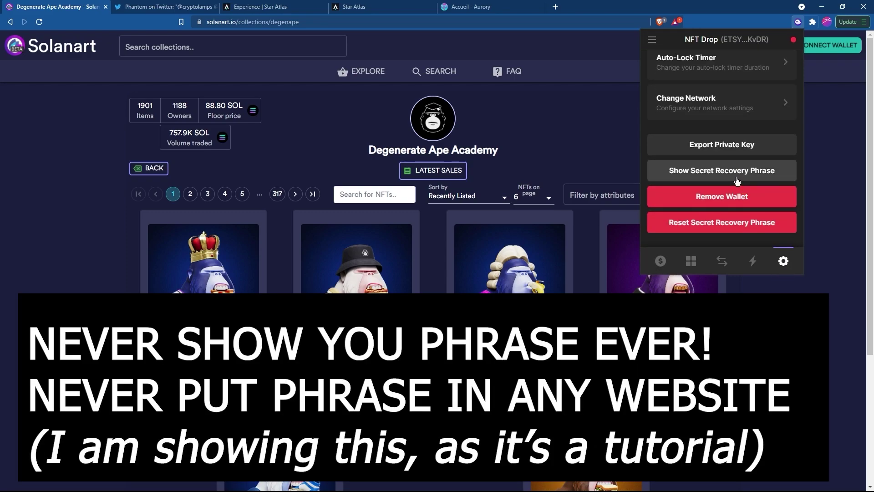
{"action": "left_click", "coordinate": [746, 187]}
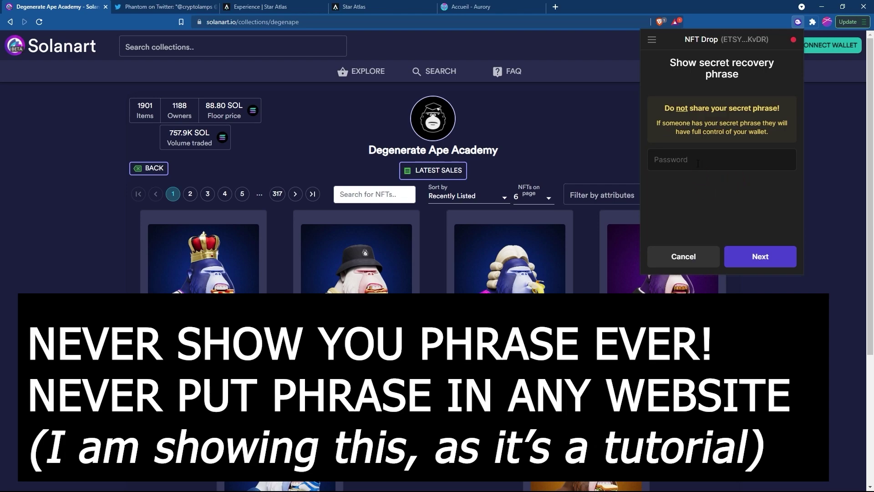
{"action": "type", "text": "•••••••••"}
{"action": "key", "text": "Return"}
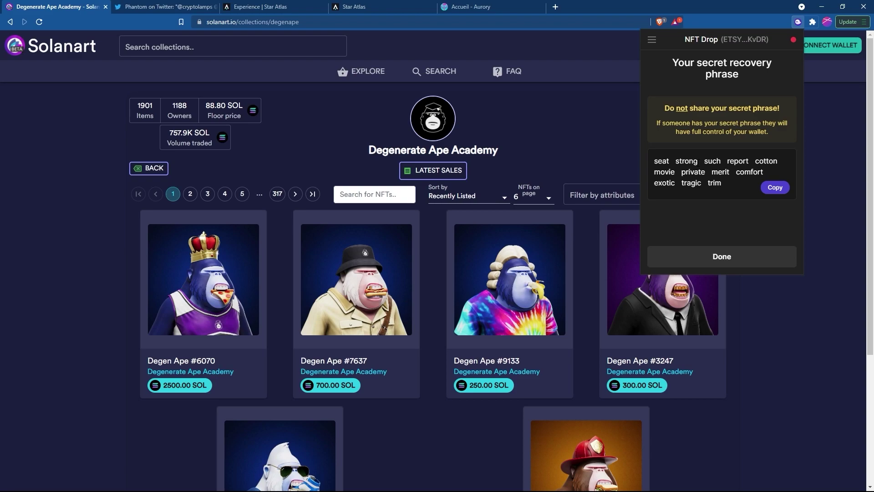
{"action": "left_click", "coordinate": [722, 256]}
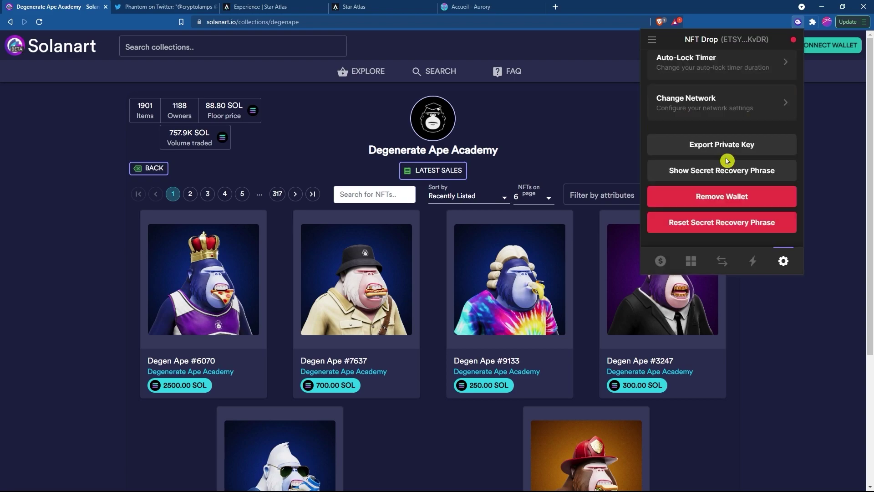
Export the NFT Drop wallet's private key, confirming with the wallet password
{"action": "left_click", "coordinate": [727, 147]}
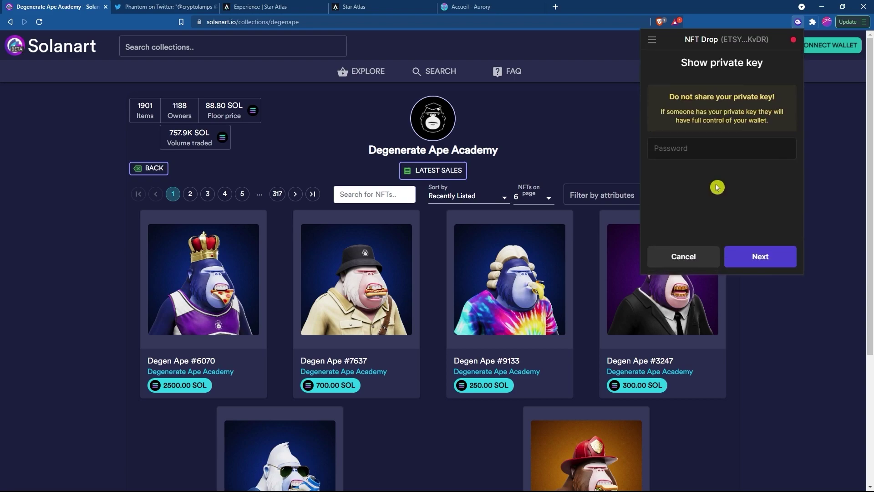
{"action": "type", "text": "•••••••••"}
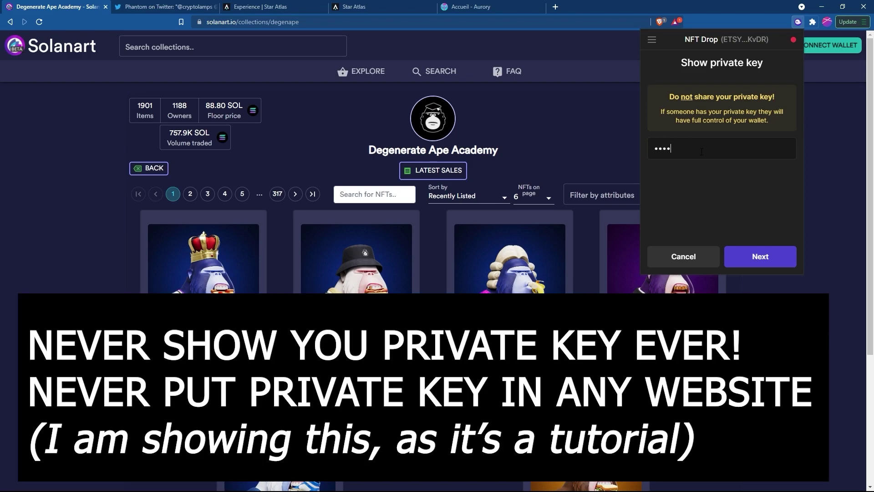
{"action": "key", "text": "Return"}
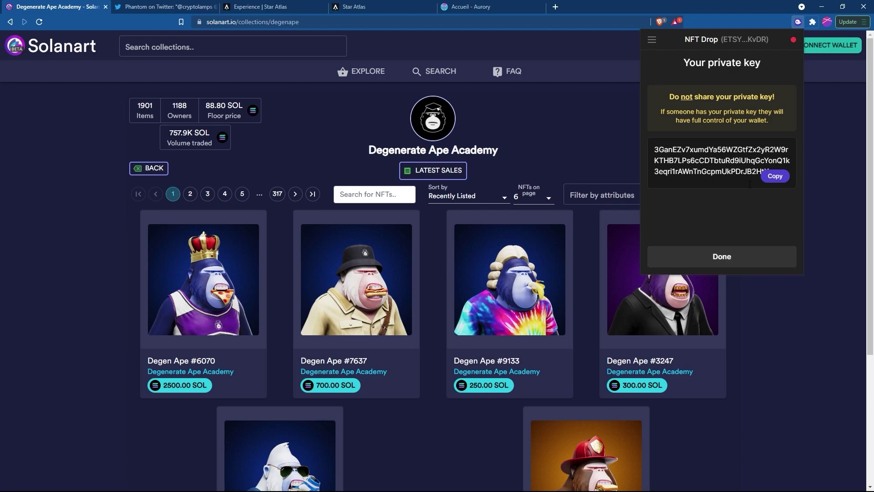
Connect the NFT Drop wallet to Solanart through Phantom with Auto-approve transactions ticked
{"action": "left_click", "coordinate": [754, 258]}
{"action": "left_click", "coordinate": [651, 41]}
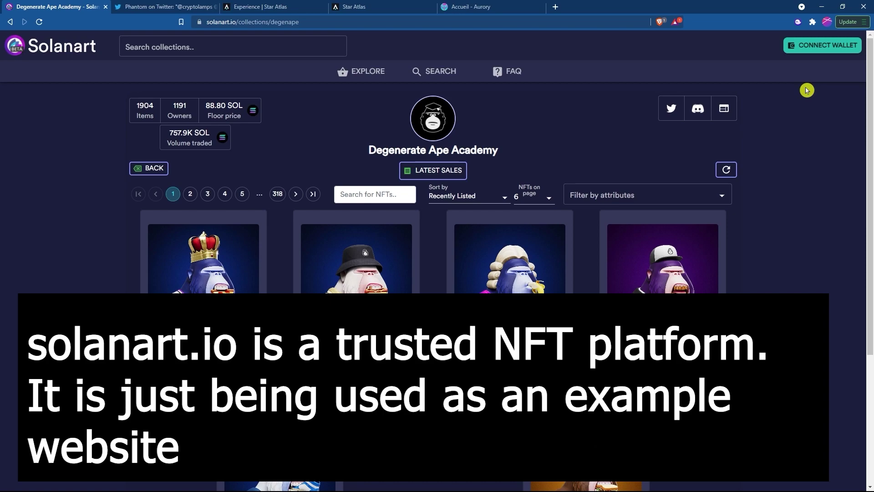
{"action": "left_click", "coordinate": [808, 47]}
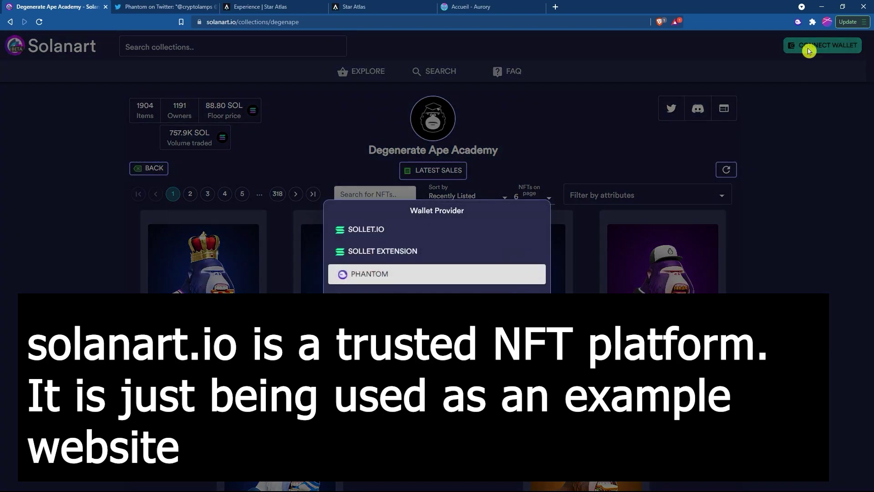
{"action": "left_click", "coordinate": [537, 279]}
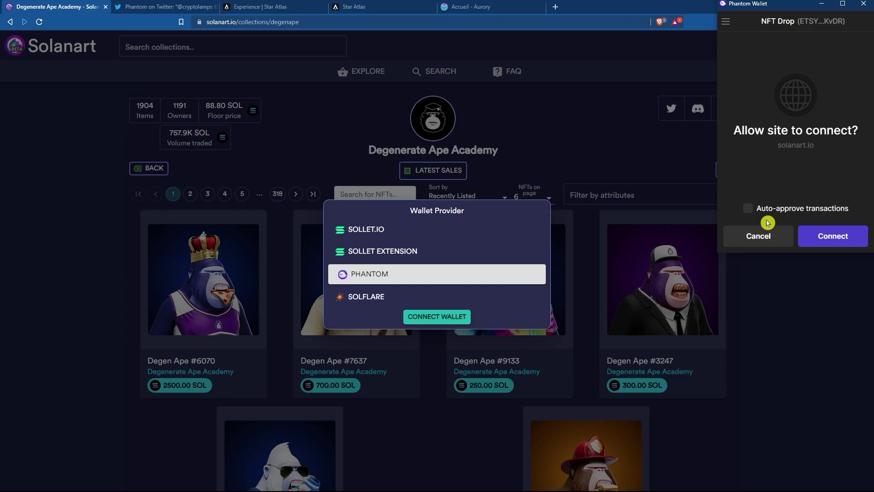
{"action": "left_click", "coordinate": [747, 209]}
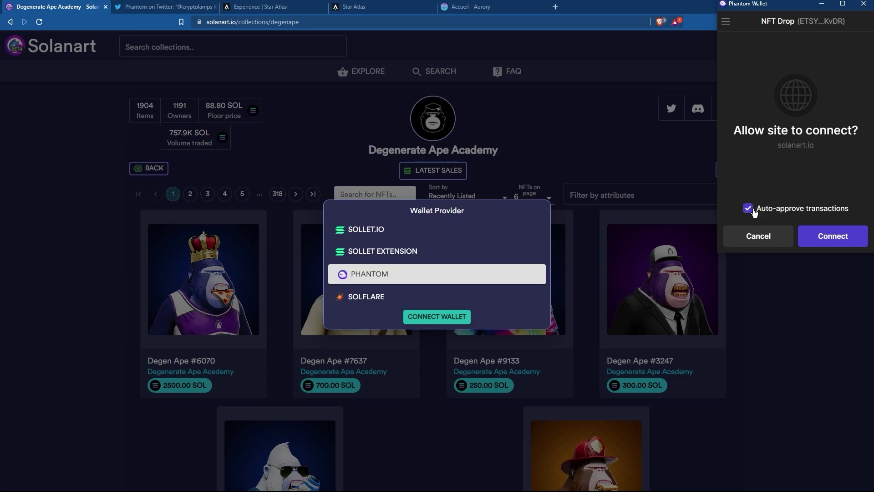
{"action": "left_click", "coordinate": [833, 236]}
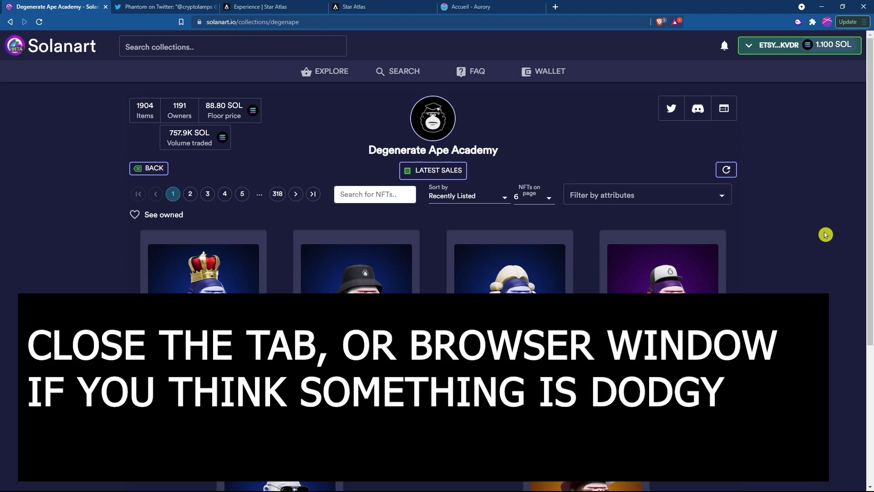
Close the Solanart tab and revoke solanart.io from the NFT Drop wallet's Trusted Apps
{"action": "left_click", "coordinate": [106, 7]}
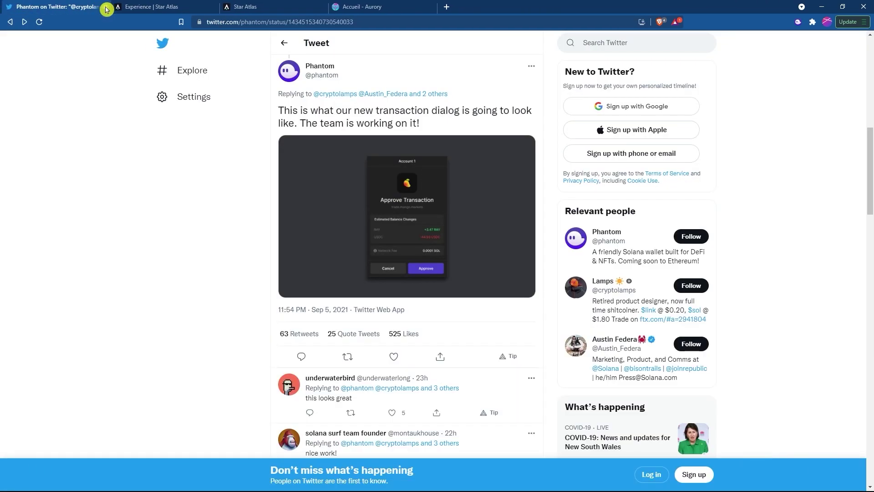
{"action": "left_click", "coordinate": [798, 23]}
{"action": "left_click", "coordinate": [783, 261]}
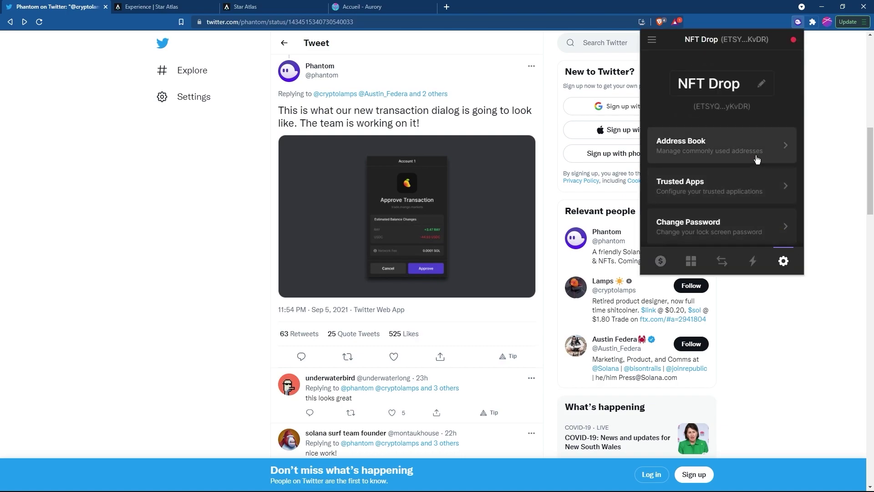
{"action": "left_click", "coordinate": [746, 186]}
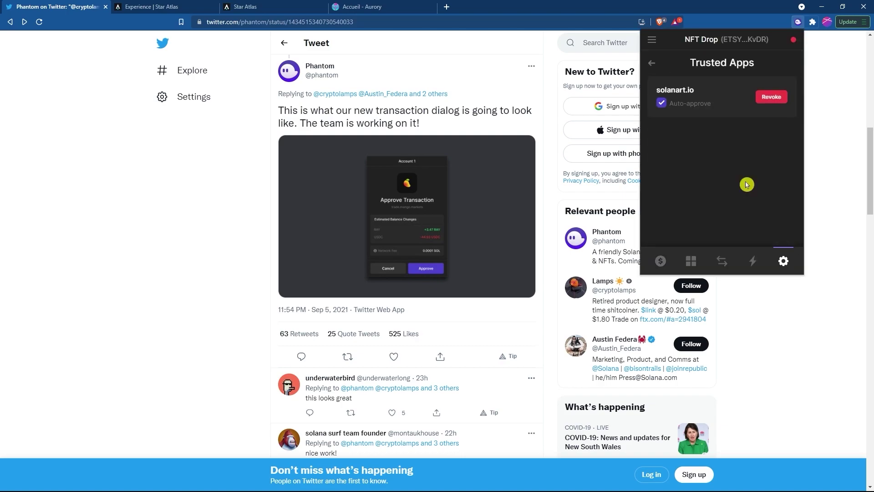
{"action": "left_click", "coordinate": [770, 97]}
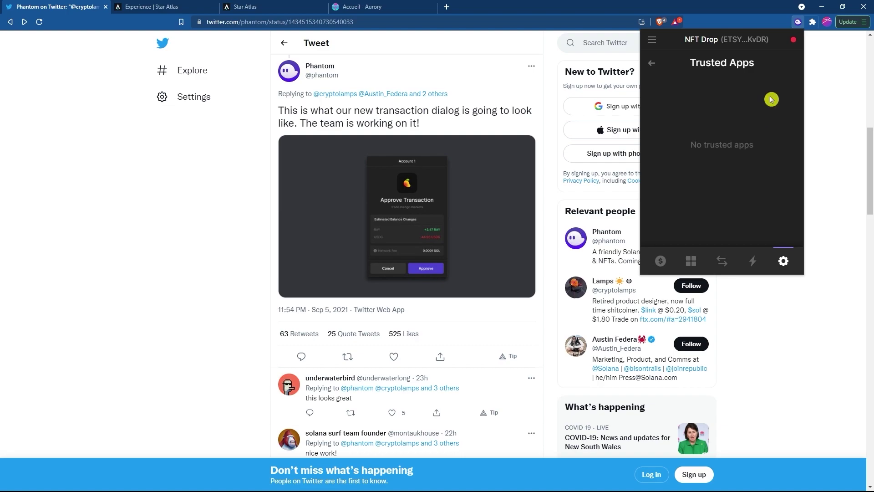
{"action": "left_click", "coordinate": [798, 22]}
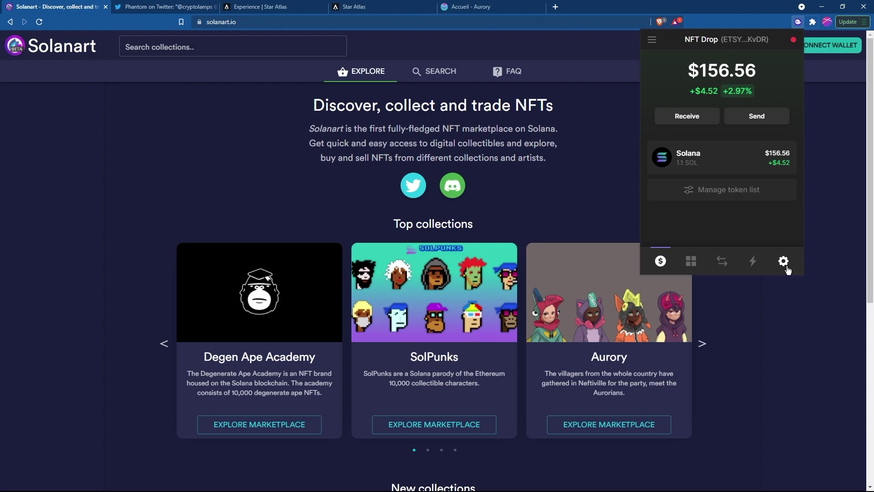
Reconnect the NFT Drop wallet to Solanart without auto-approve and open Degen Ape Academy
{"action": "left_click", "coordinate": [776, 243]}
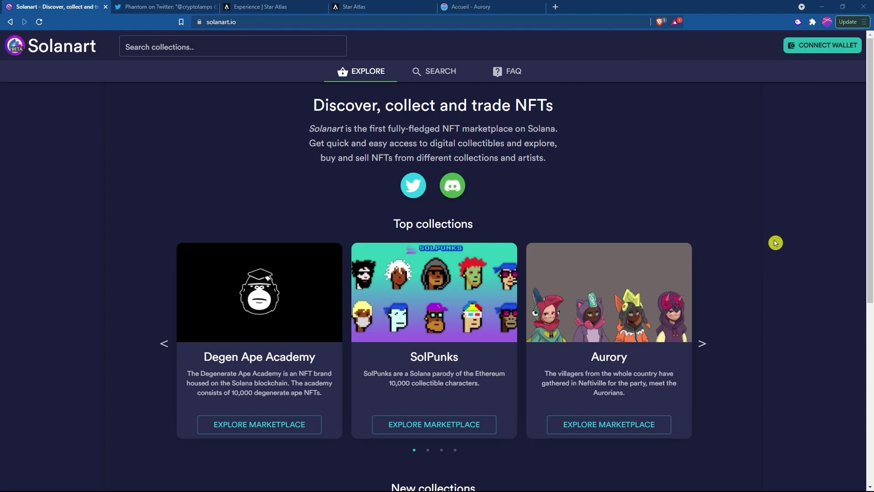
{"action": "left_click", "coordinate": [809, 46]}
{"action": "left_click", "coordinate": [418, 318]}
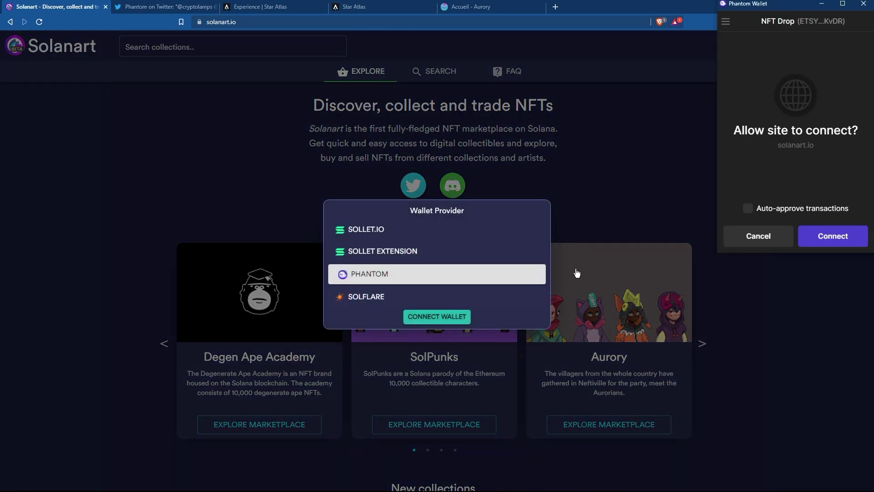
{"action": "left_click", "coordinate": [833, 237]}
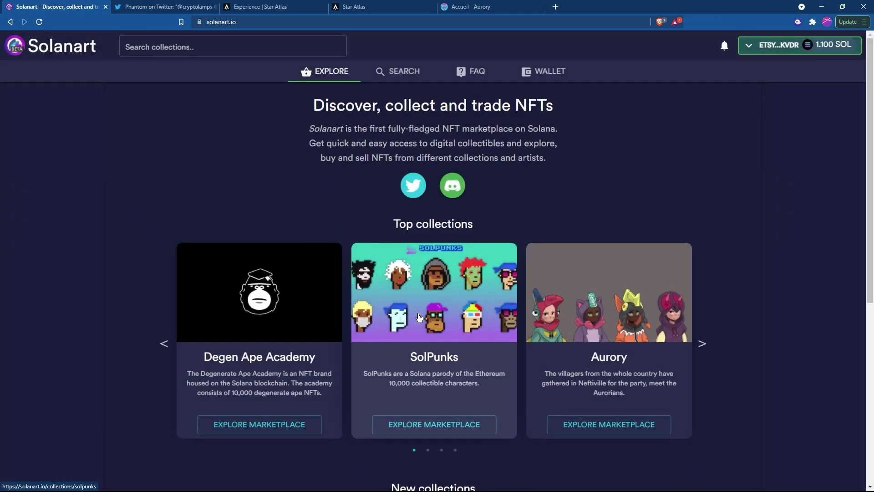
{"action": "left_click", "coordinate": [262, 311]}
Start buying Degen Ape #9133 for 250 SOL, review the transaction details, then cancel it
{"action": "left_click", "coordinate": [513, 340]}
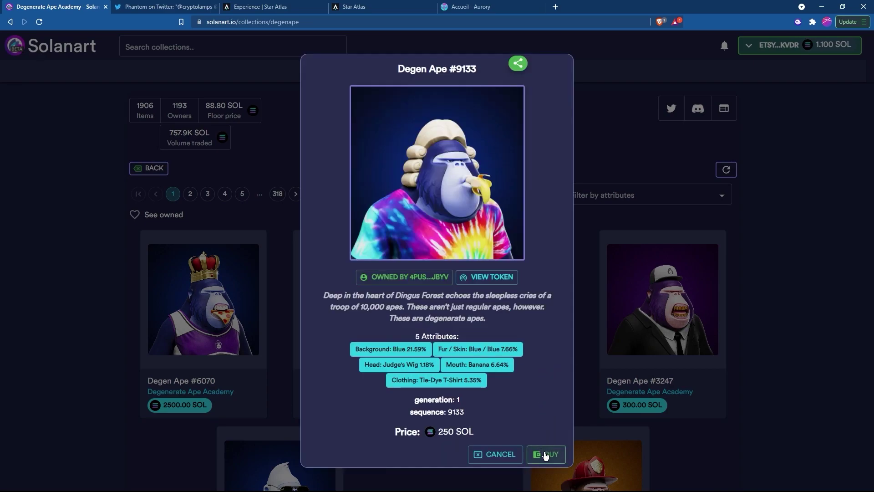
{"action": "left_click", "coordinate": [545, 455]}
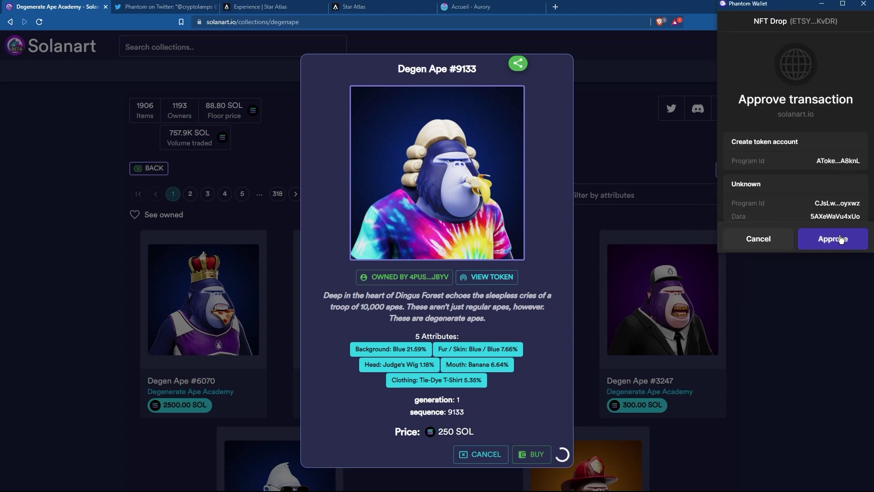
{"action": "scroll", "coordinate": [825, 165], "scroll_direction": "down", "scroll_amount": 4}
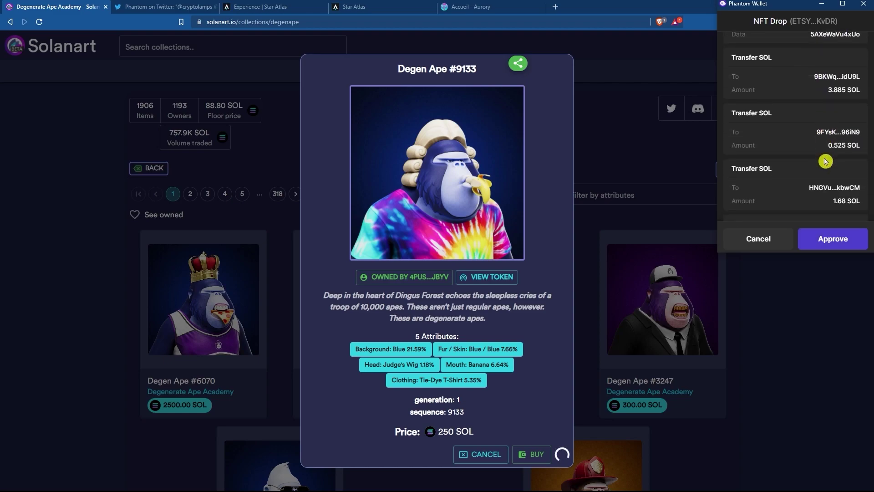
{"action": "scroll", "coordinate": [768, 169], "scroll_direction": "down", "scroll_amount": 2}
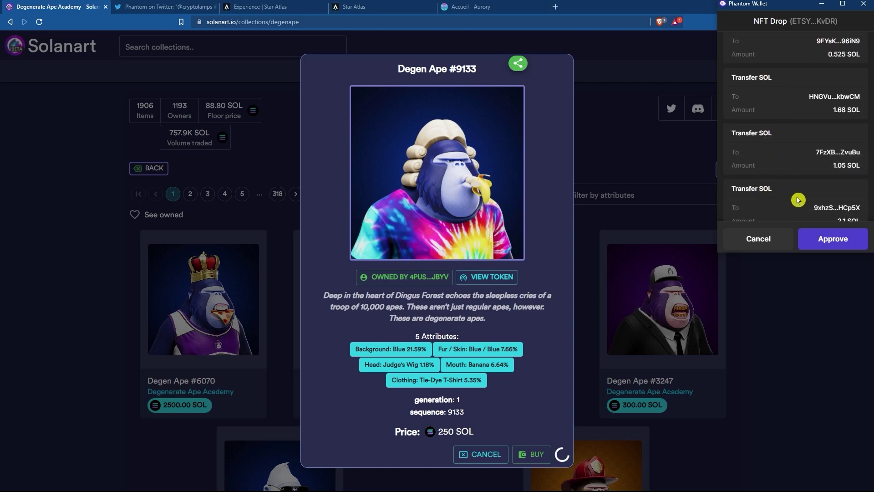
{"action": "scroll", "coordinate": [831, 205], "scroll_direction": "down", "scroll_amount": 2}
{"action": "scroll", "coordinate": [831, 204], "scroll_direction": "down", "scroll_amount": 1}
{"action": "scroll", "coordinate": [833, 202], "scroll_direction": "up", "scroll_amount": 5}
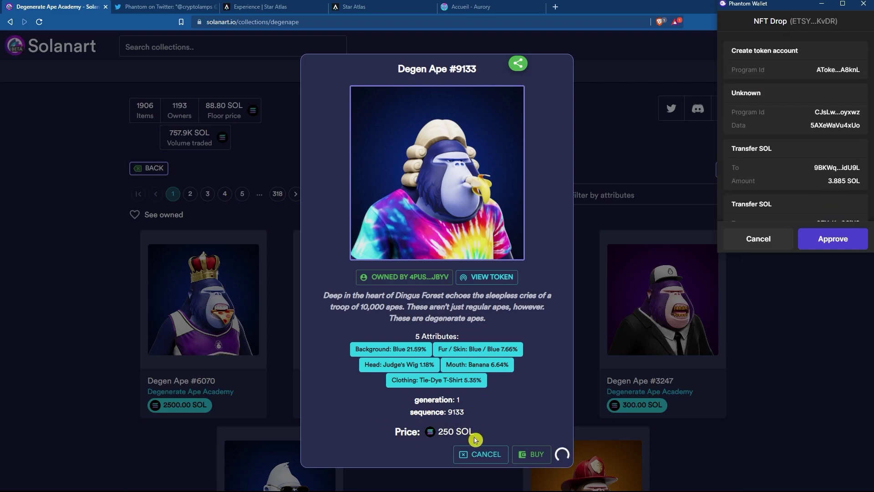
{"action": "scroll", "coordinate": [813, 137], "scroll_direction": "up", "scroll_amount": 2}
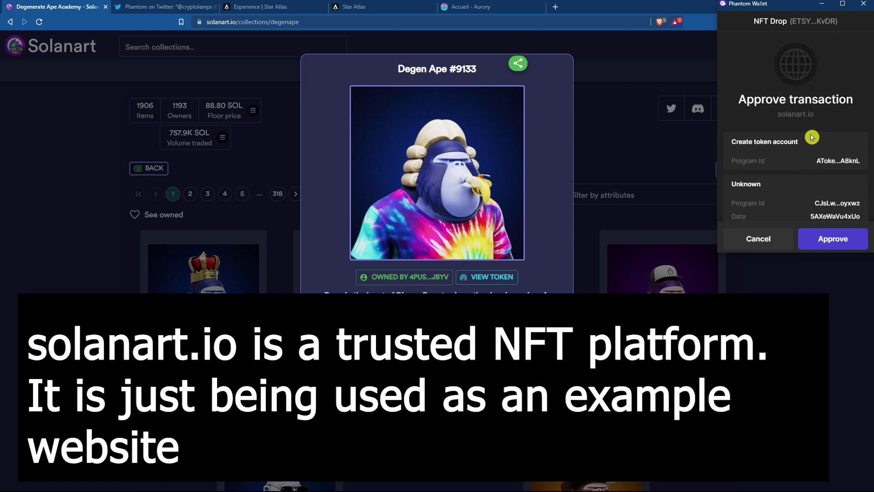
{"action": "scroll", "coordinate": [815, 139], "scroll_direction": "down", "scroll_amount": 8}
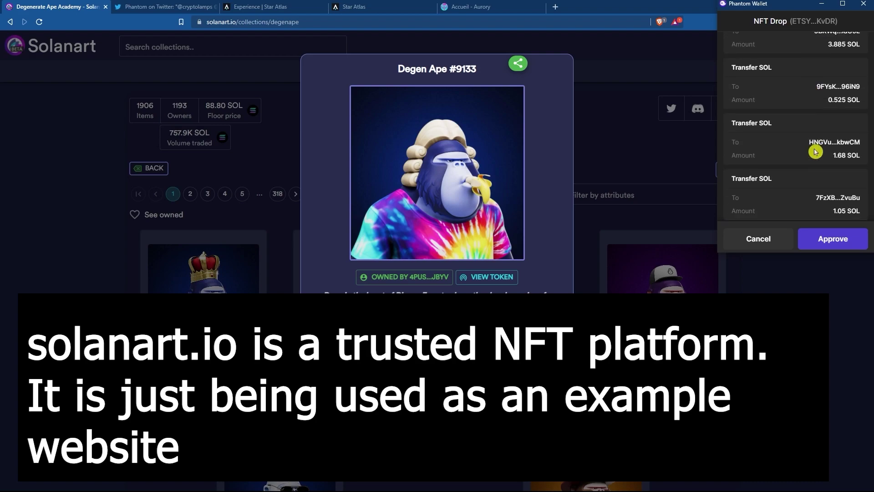
{"action": "scroll", "coordinate": [815, 153], "scroll_direction": "down", "scroll_amount": 3}
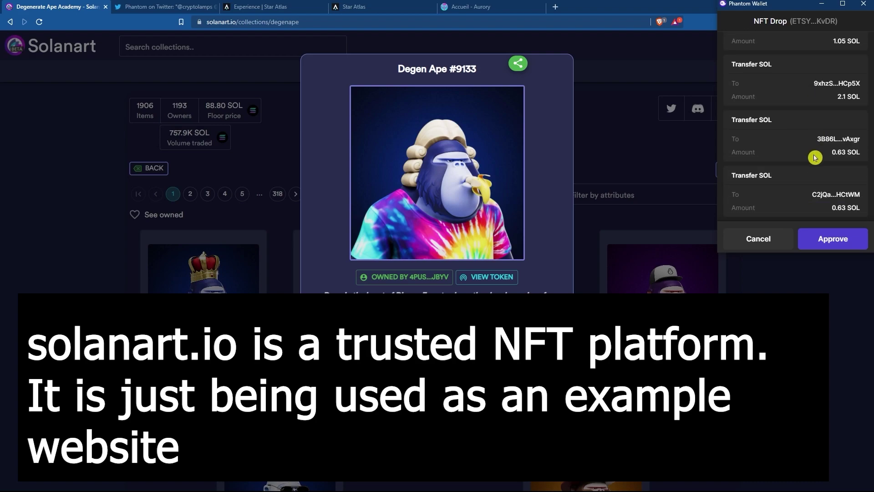
{"action": "left_click", "coordinate": [770, 248]}
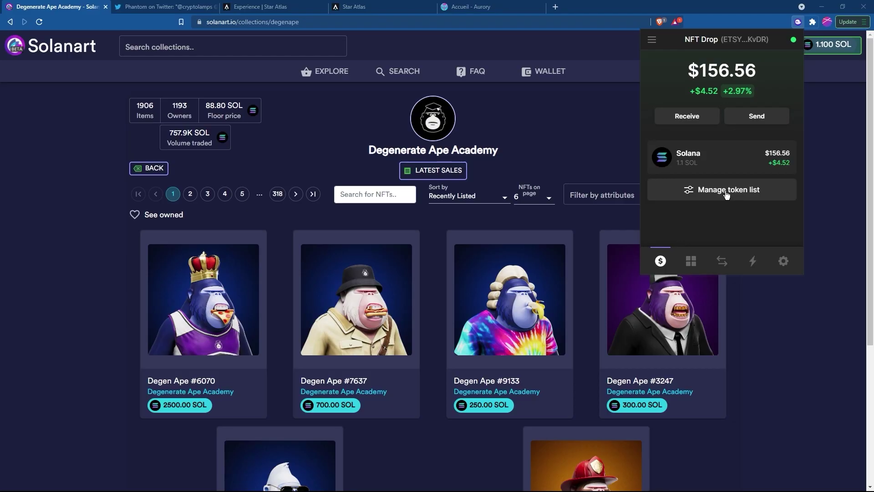
Revoke solanart.io from Trusted Apps and return to the NFT Drop wallet's 1.1 SOL balance
{"action": "left_click", "coordinate": [783, 261]}
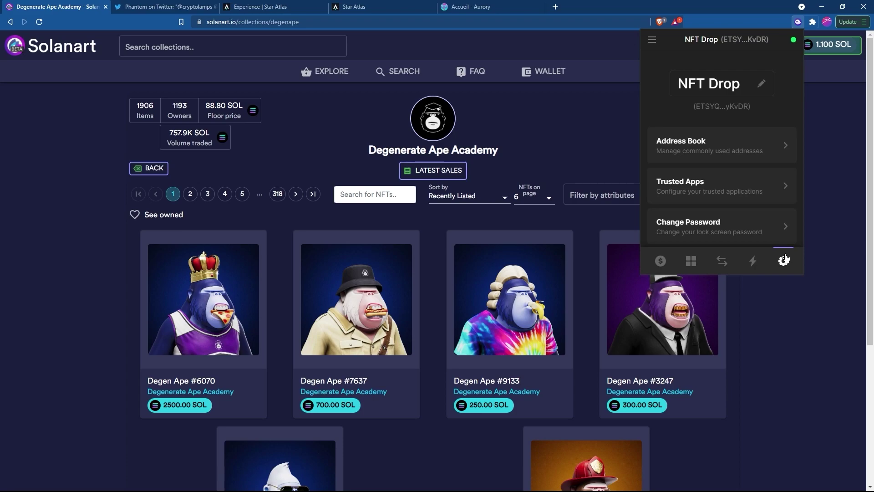
{"action": "left_click", "coordinate": [766, 188]}
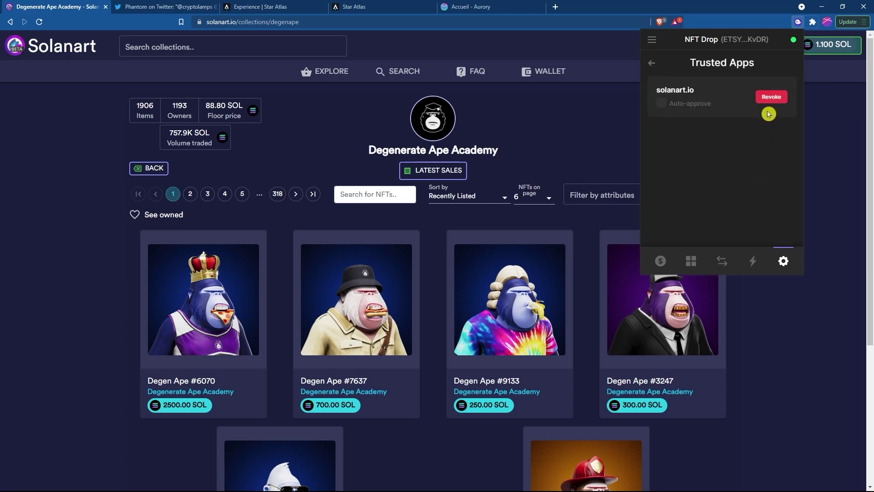
{"action": "left_click", "coordinate": [770, 97]}
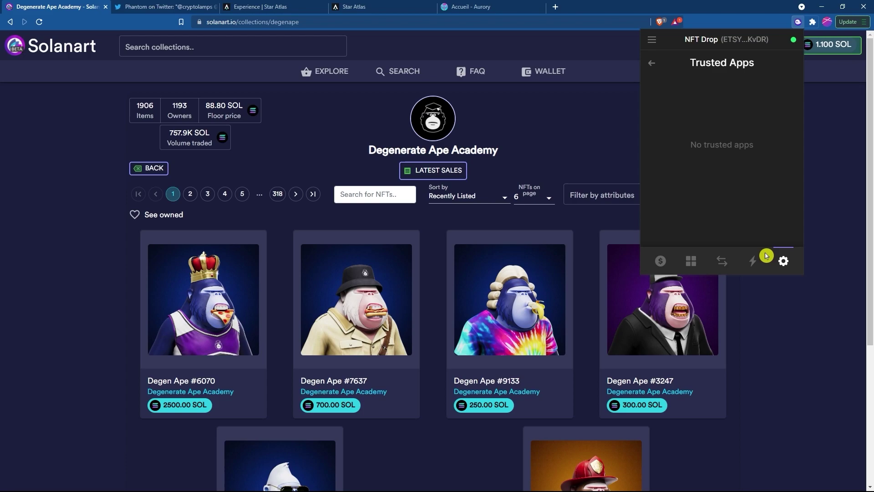
{"action": "left_click", "coordinate": [661, 261]}
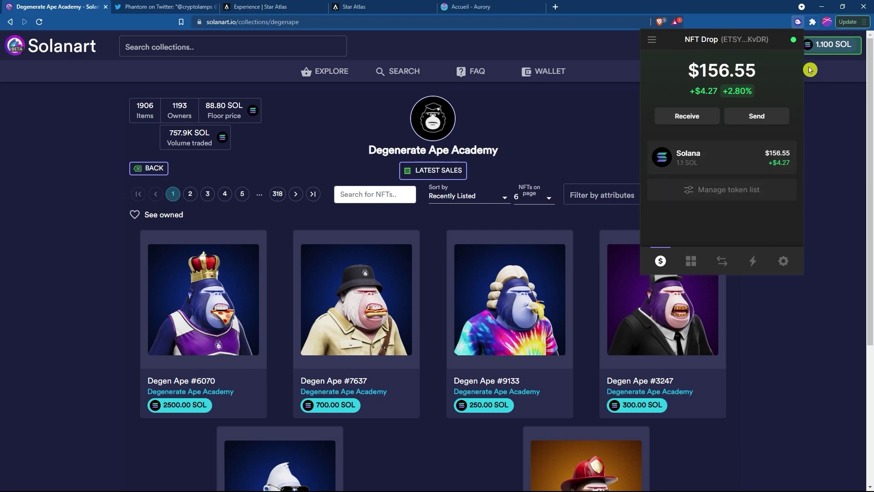
Switch from Main back to the NFT Drop wallet and view its collectibles
{"action": "left_click", "coordinate": [652, 39]}
{"action": "left_click", "coordinate": [660, 66]}
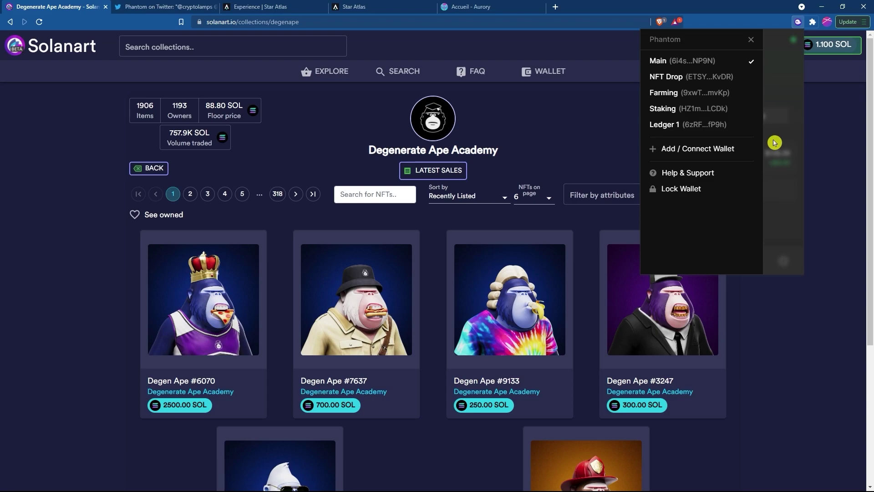
{"action": "left_click", "coordinate": [703, 77]}
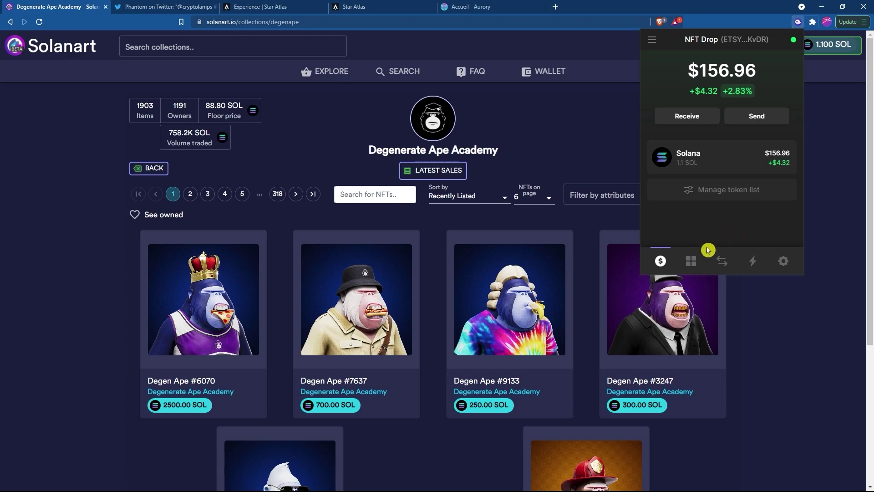
{"action": "left_click", "coordinate": [691, 262]}
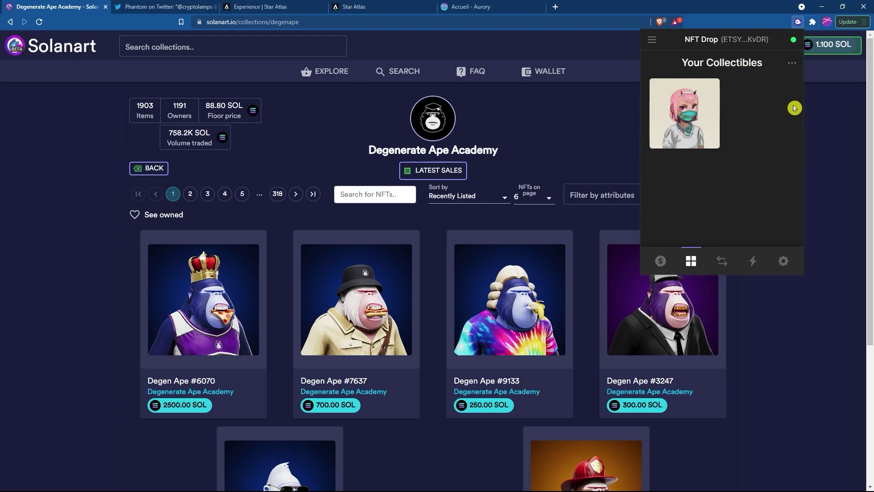
Revoke solanart.io from NFT Drop's trusted apps and disconnect the wallet on Solanart
{"action": "left_click", "coordinate": [786, 264]}
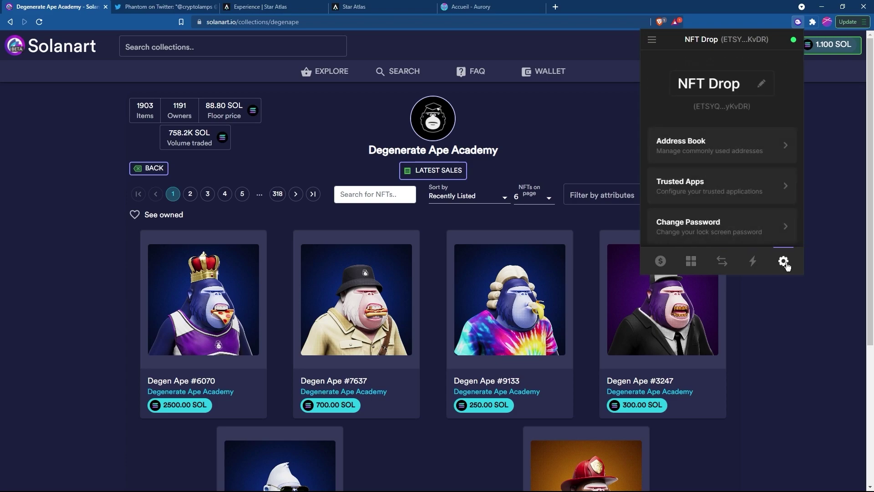
{"action": "left_click", "coordinate": [754, 184]}
{"action": "left_click", "coordinate": [771, 97]}
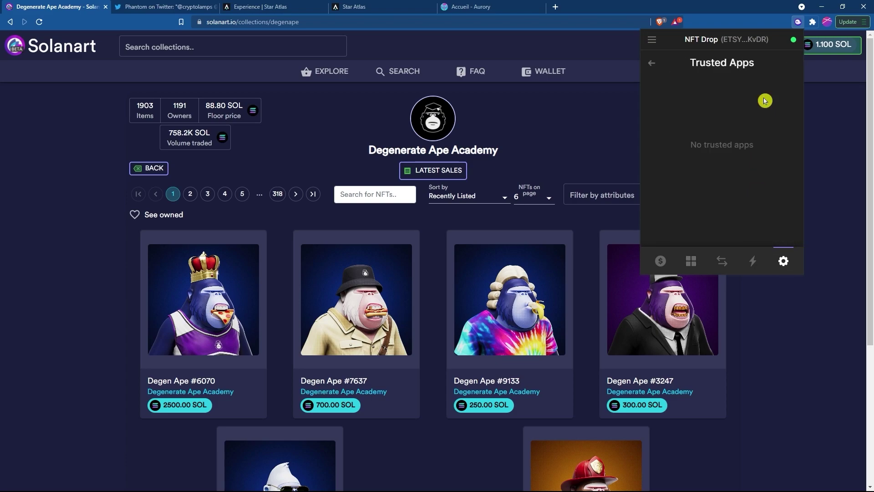
{"action": "left_click", "coordinate": [814, 83]}
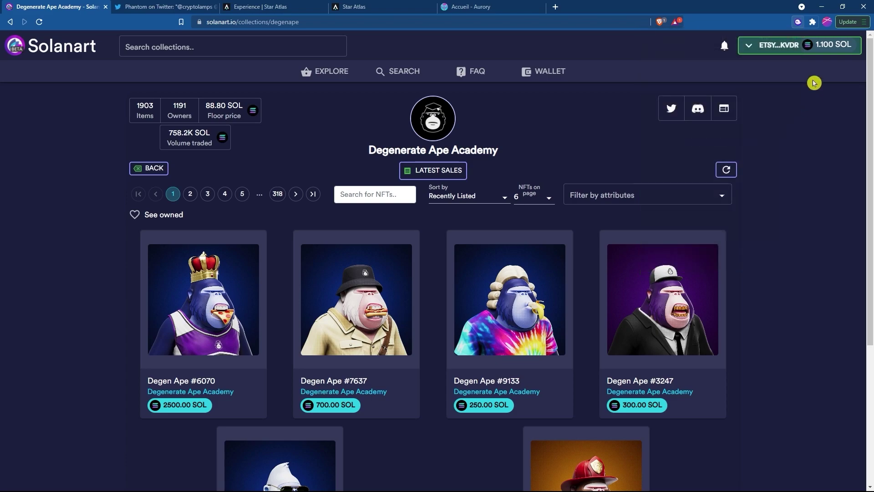
{"action": "left_click", "coordinate": [818, 45]}
{"action": "left_click", "coordinate": [810, 117]}
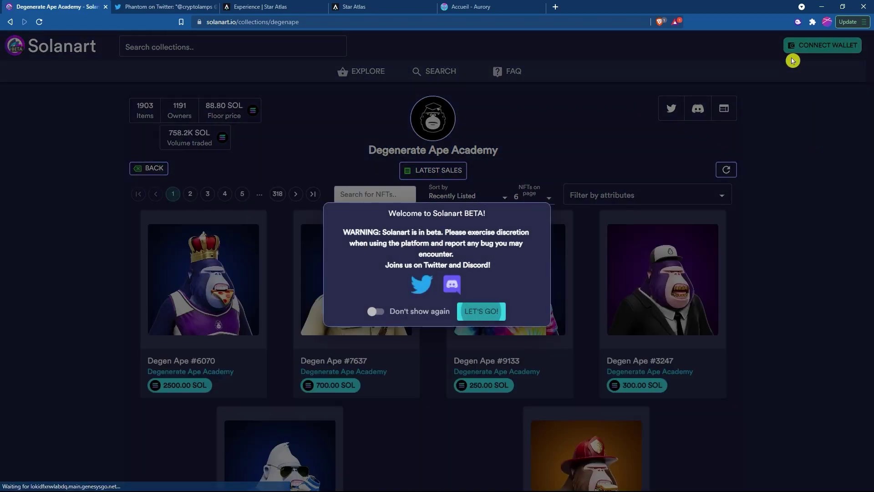
Send the Aurorian #6130 NFT from NFT Drop to the saved Main wallet address
{"action": "left_click", "coordinate": [798, 22]}
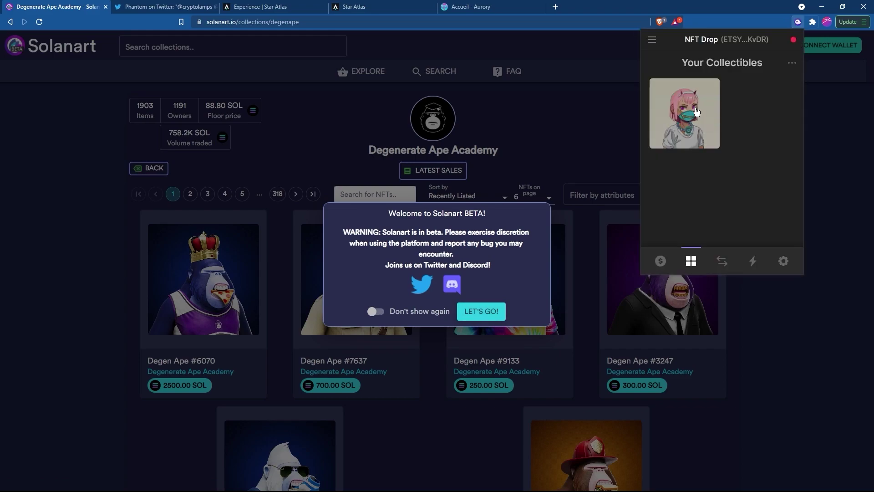
{"action": "left_click", "coordinate": [696, 111]}
{"action": "scroll", "coordinate": [722, 137], "scroll_direction": "down", "scroll_amount": 2}
{"action": "left_click", "coordinate": [722, 117]}
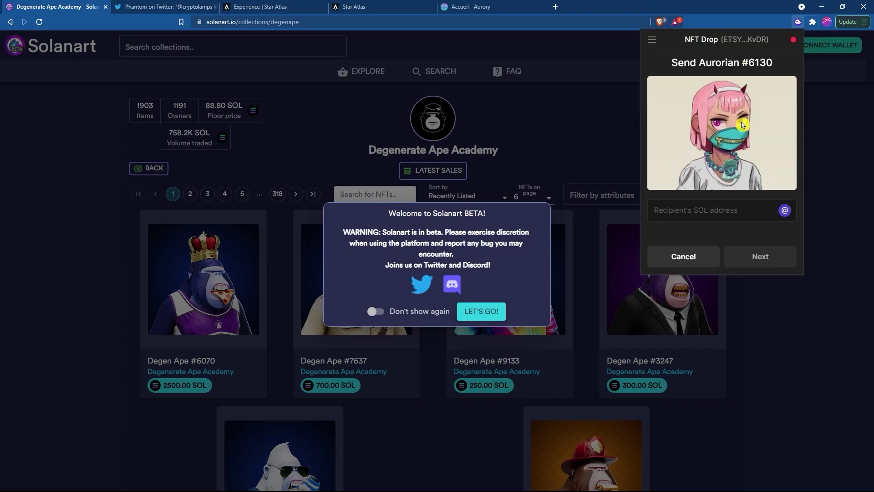
{"action": "left_click", "coordinate": [785, 210]}
{"action": "left_click", "coordinate": [725, 234]}
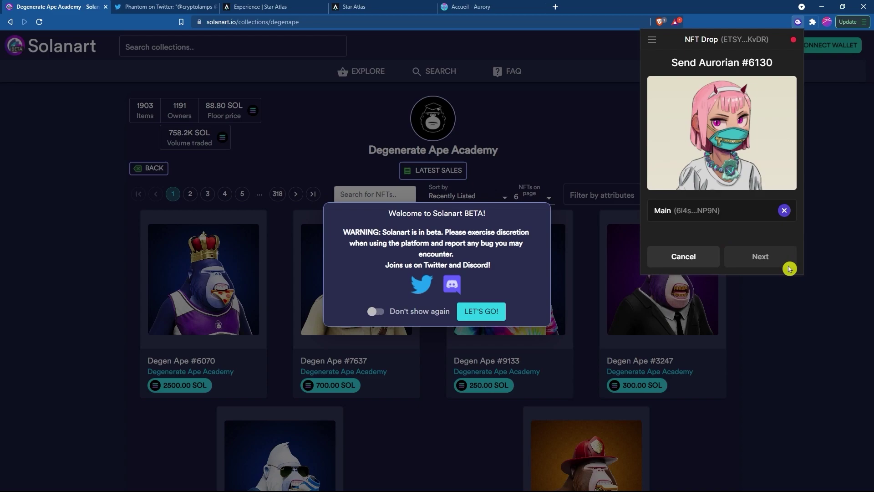
{"action": "left_click", "coordinate": [774, 256]}
{"action": "left_click", "coordinate": [771, 257]}
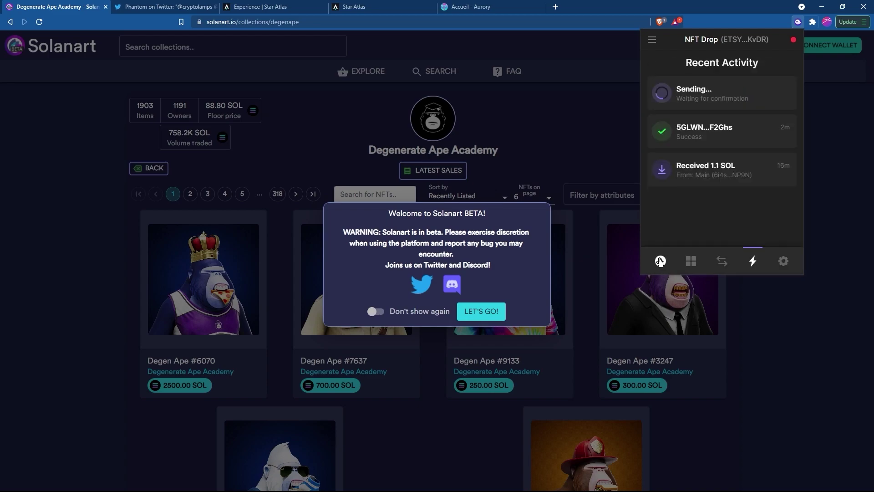
Switch to the Main wallet and view its collectibles
{"action": "left_click", "coordinate": [660, 261]}
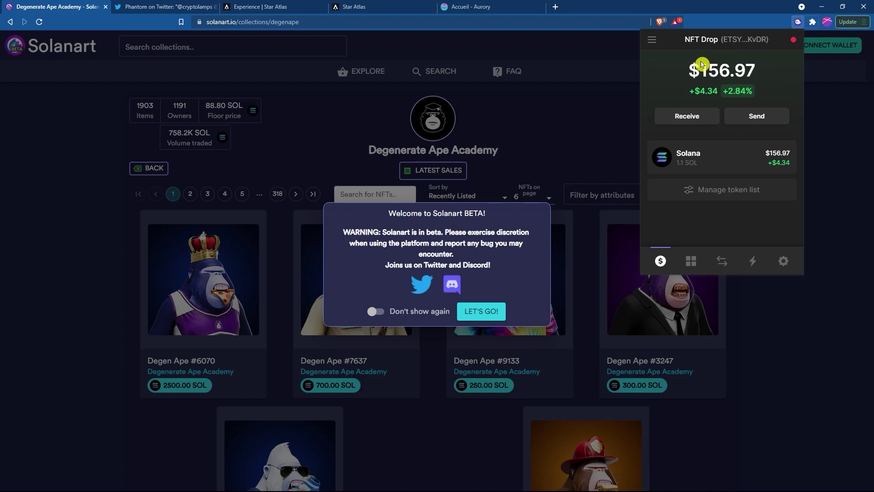
{"action": "left_click", "coordinate": [652, 39]}
{"action": "left_click", "coordinate": [674, 58]}
{"action": "left_click", "coordinate": [690, 261]}
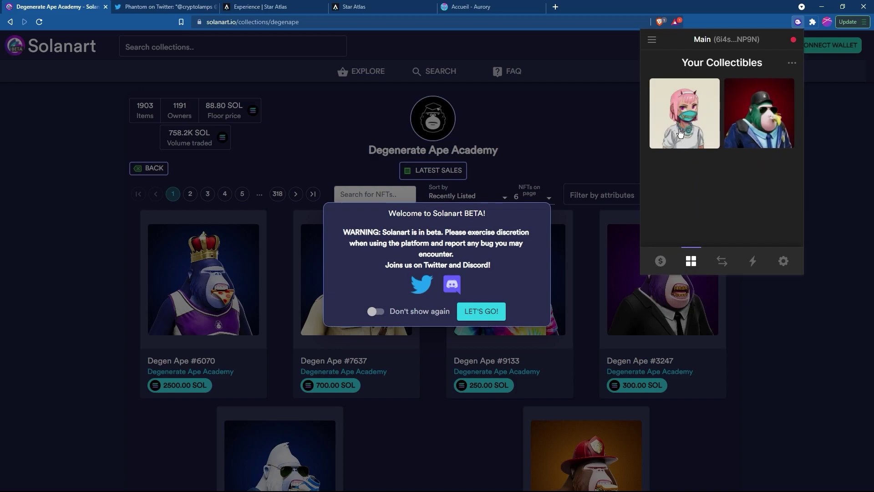
Check Main's two collectibles, including the newly received Aurorian #6130
{"action": "left_click", "coordinate": [746, 178]}
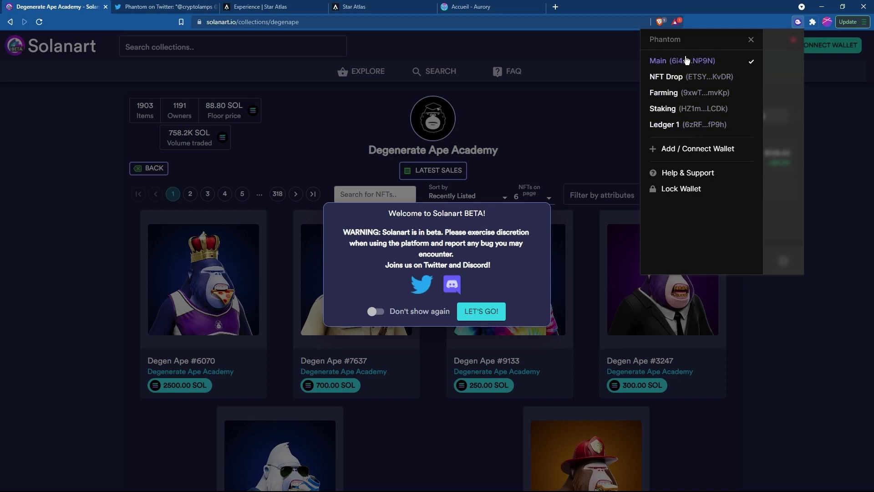
Export the Main wallet's private key after entering the password, then copy it
{"action": "left_click", "coordinate": [751, 40]}
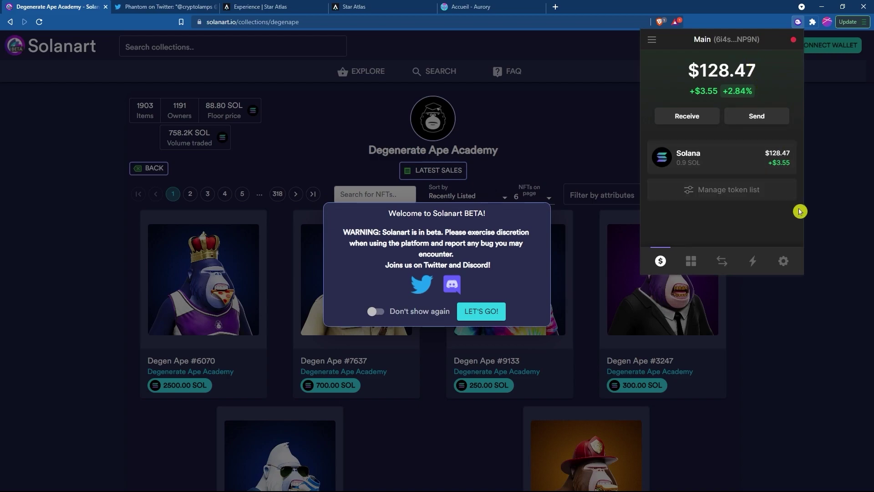
{"action": "left_click", "coordinate": [783, 261]}
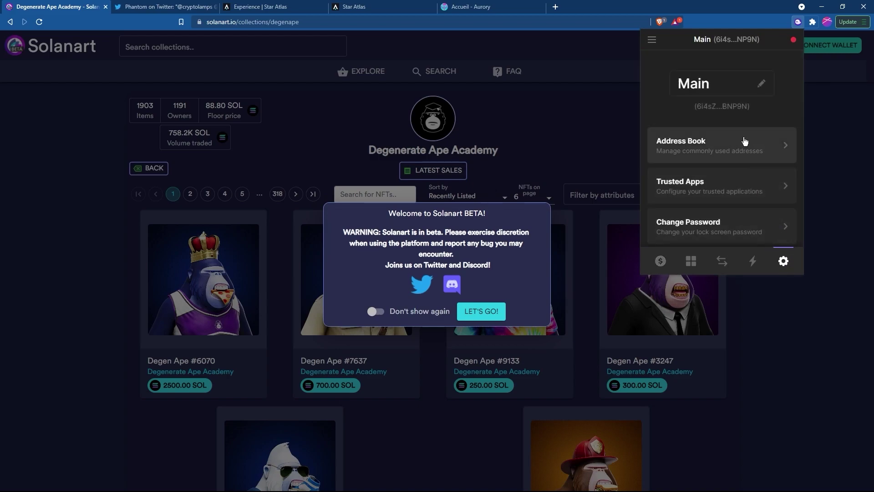
{"action": "scroll", "coordinate": [743, 178], "scroll_direction": "down", "scroll_amount": 4}
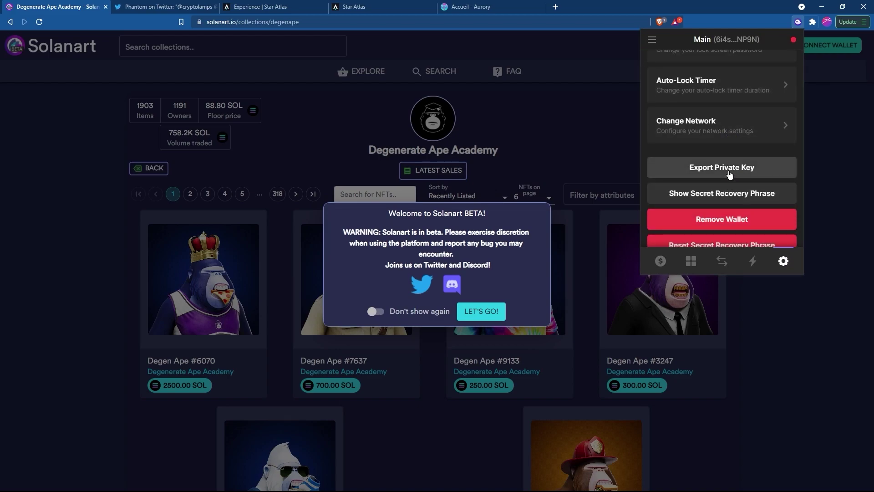
{"action": "left_click", "coordinate": [729, 168]}
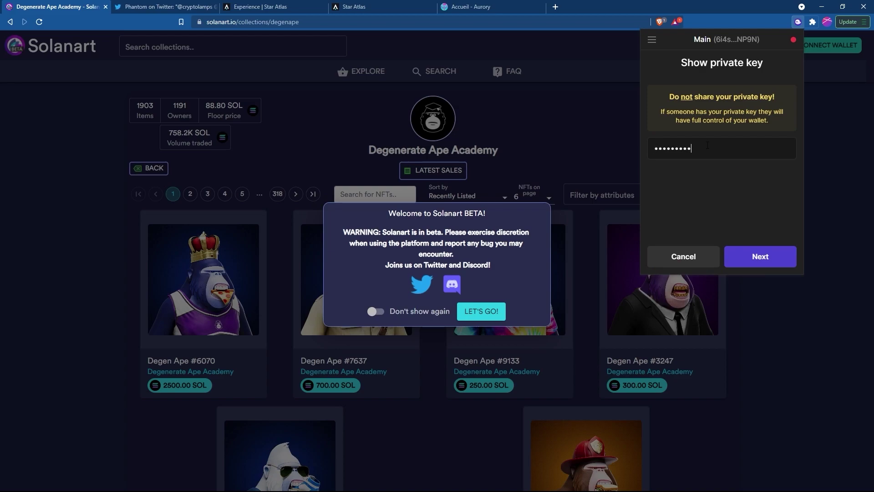
{"action": "key", "text": "Return"}
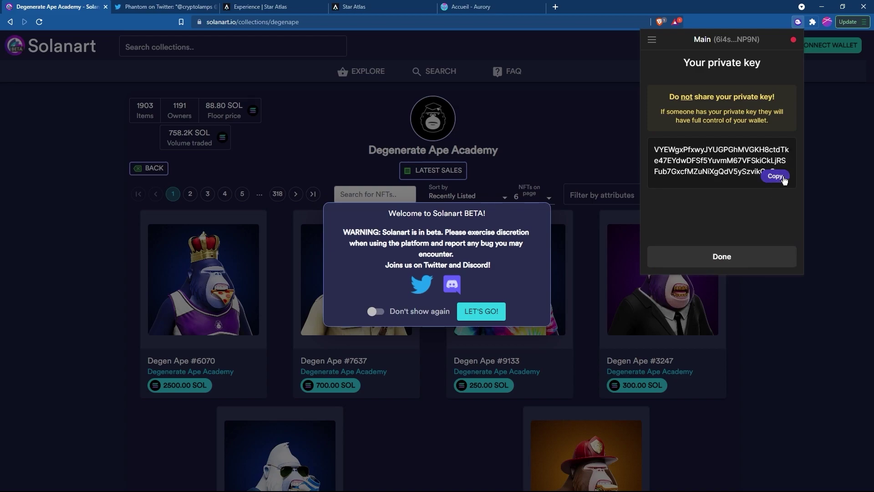
{"action": "left_click", "coordinate": [730, 257]}
Import the copied private key as an additional wallet
{"action": "left_click", "coordinate": [652, 40]}
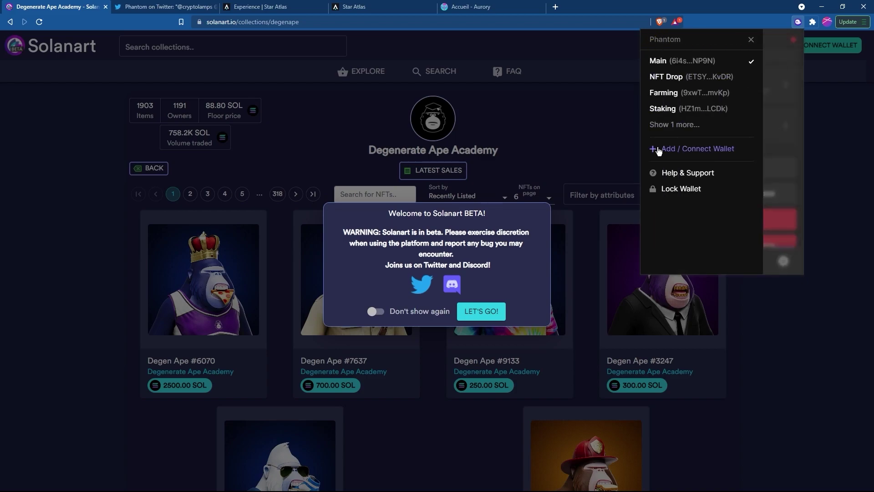
{"action": "left_click", "coordinate": [674, 148]}
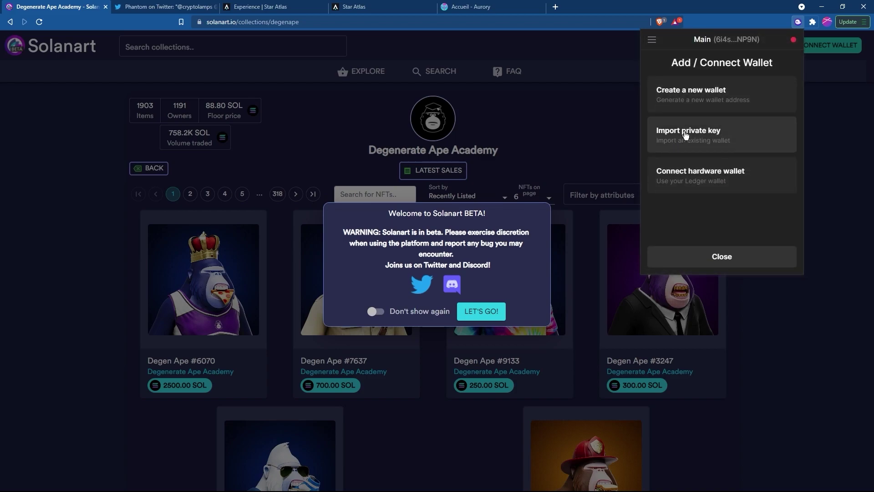
{"action": "left_click", "coordinate": [686, 134]}
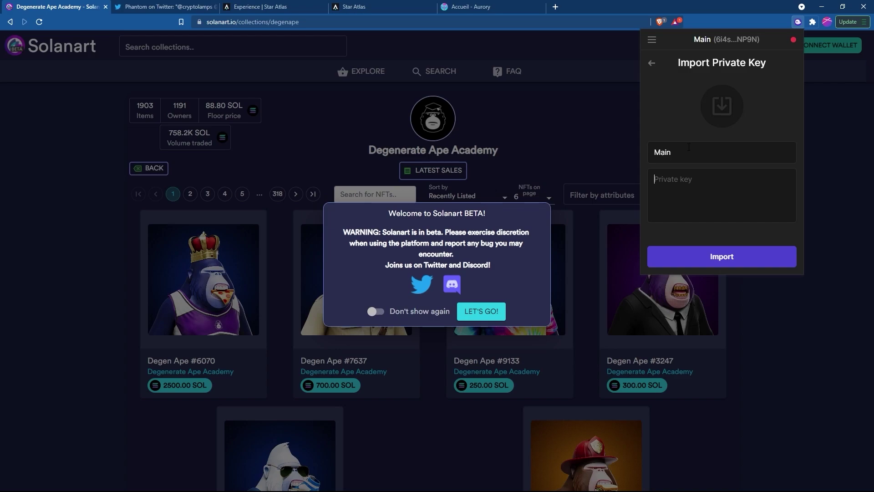
{"action": "key", "text": "ctrl+v"}
{"action": "left_click", "coordinate": [726, 255]}
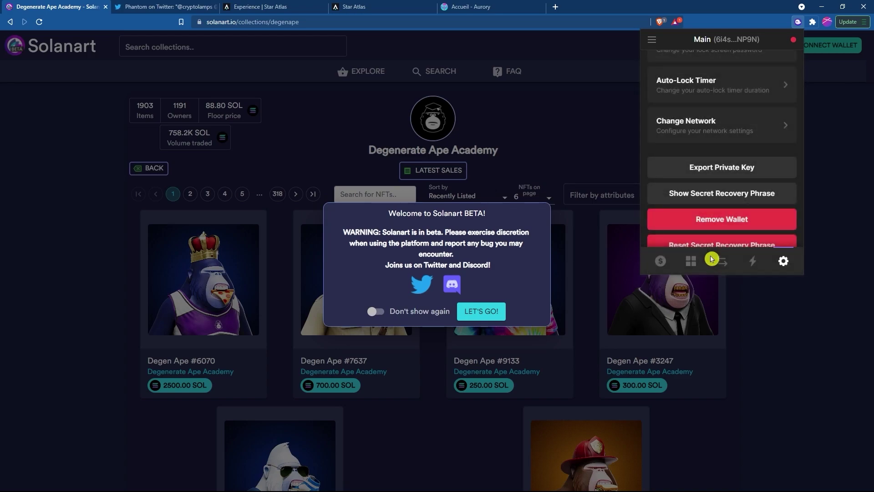
Keep the re-imported Main wallet active and check its collectibles
{"action": "left_click", "coordinate": [662, 261]}
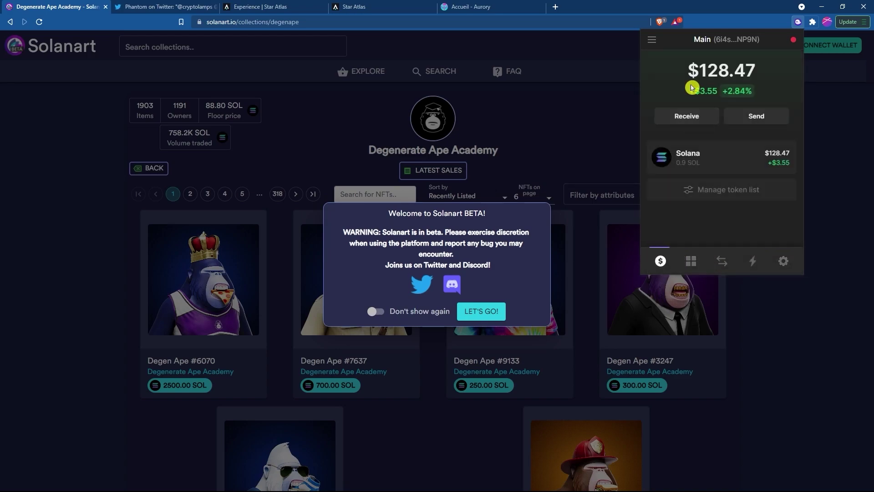
{"action": "left_click", "coordinate": [652, 40]}
{"action": "left_click", "coordinate": [664, 126]}
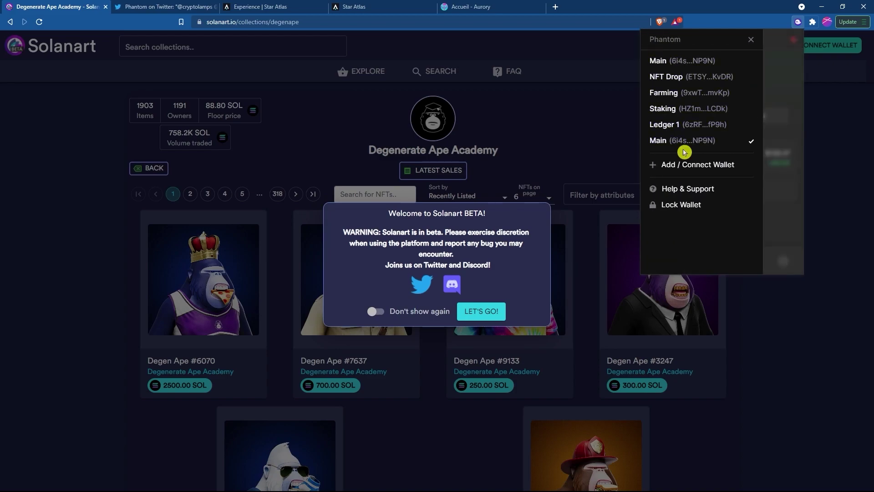
{"action": "left_click", "coordinate": [726, 142]}
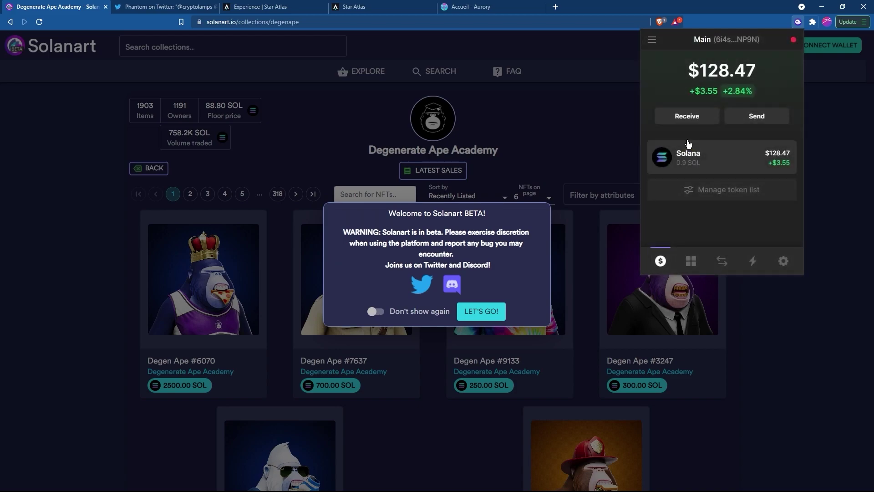
{"action": "left_click", "coordinate": [692, 262]}
Select the original Main wallet and remove it via Settings > Remove Wallet
{"action": "left_click", "coordinate": [652, 39]}
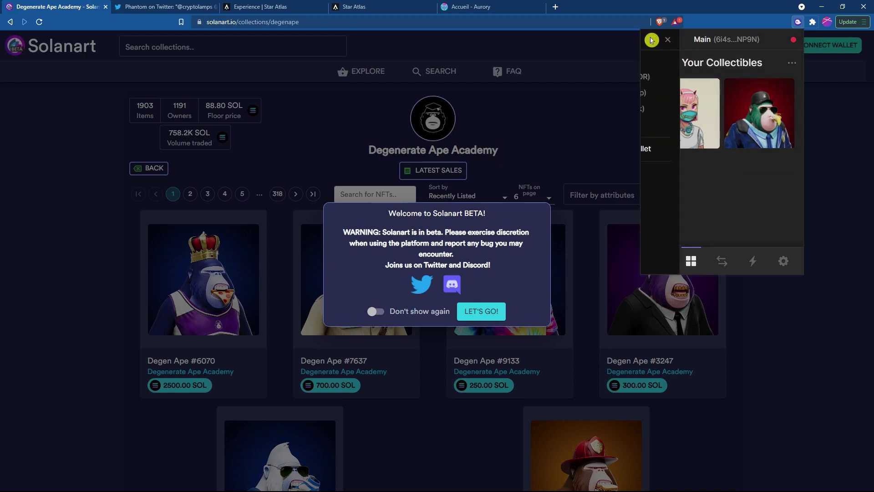
{"action": "left_click", "coordinate": [669, 58]}
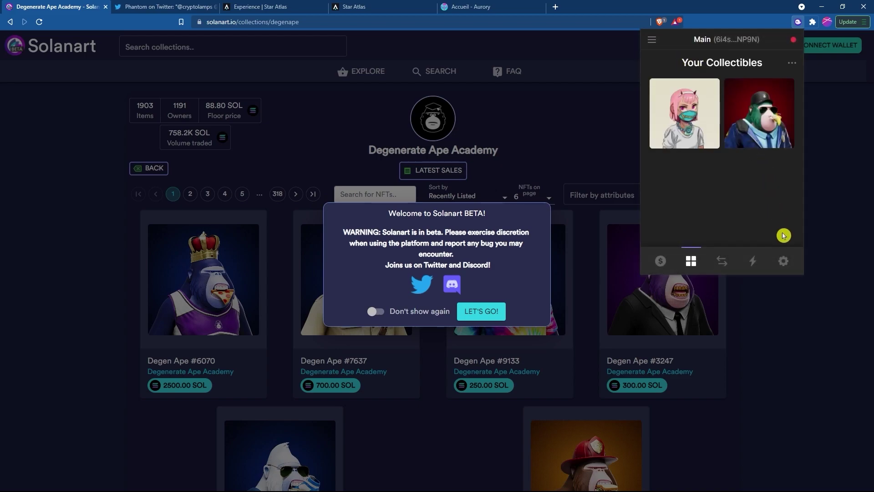
{"action": "left_click", "coordinate": [783, 262]}
{"action": "scroll", "coordinate": [763, 182], "scroll_direction": "down", "scroll_amount": 5}
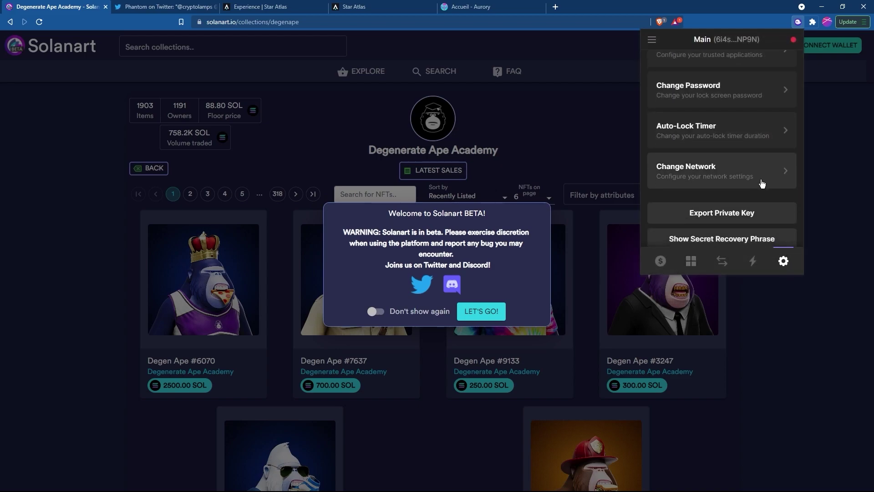
{"action": "left_click", "coordinate": [729, 202]}
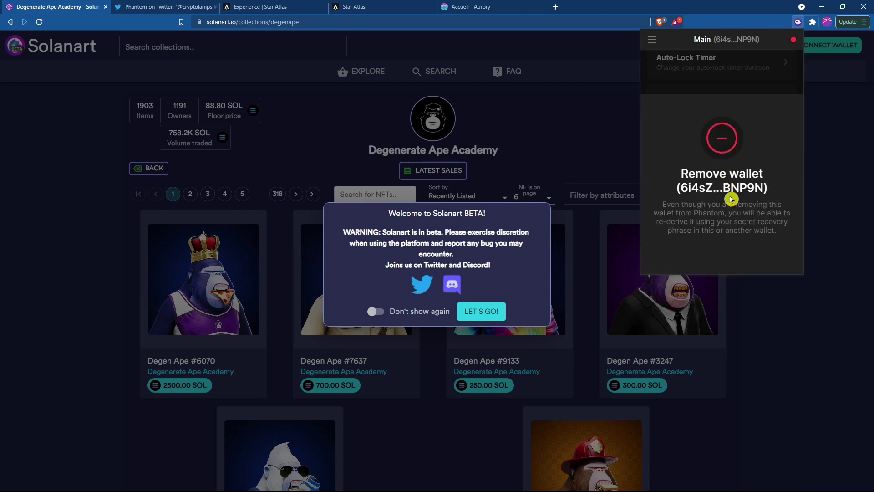
{"action": "left_click", "coordinate": [765, 256]}
{"action": "left_click", "coordinate": [652, 40]}
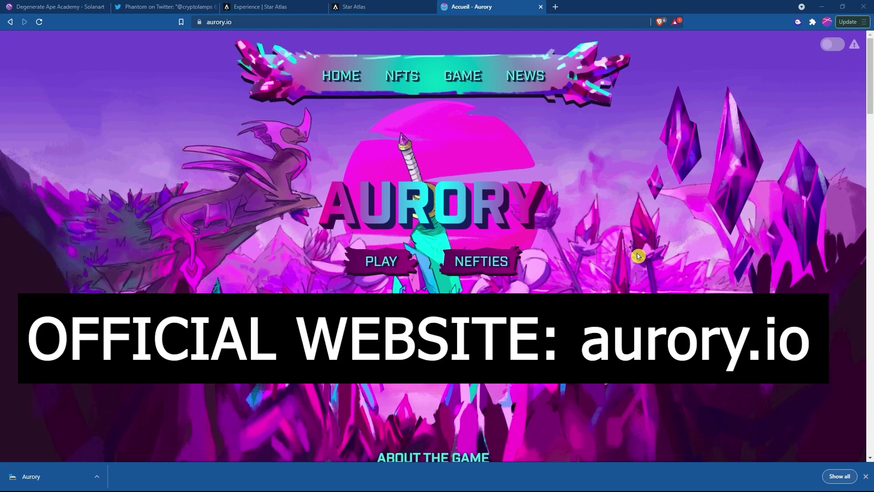
Browse aurory.io, then open the lookalike scam site aurorynft.com in a new tab
{"action": "scroll", "coordinate": [581, 189], "scroll_direction": "down", "scroll_amount": 8}
{"action": "scroll", "coordinate": [583, 226], "scroll_direction": "up", "scroll_amount": 7}
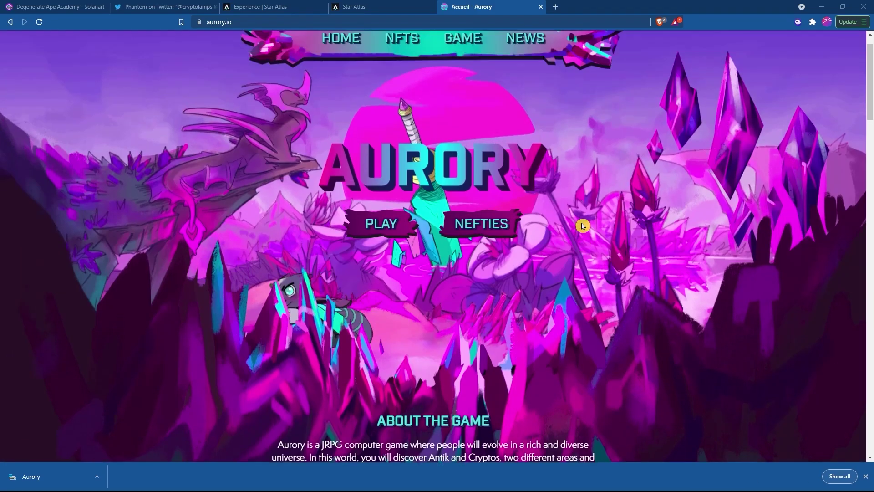
{"action": "scroll", "coordinate": [582, 223], "scroll_direction": "up", "scroll_amount": 1}
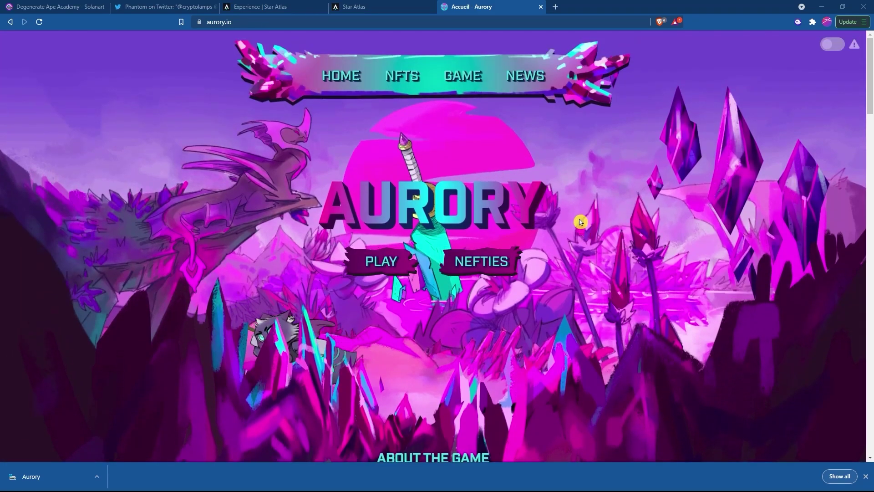
{"action": "left_click", "coordinate": [556, 11]}
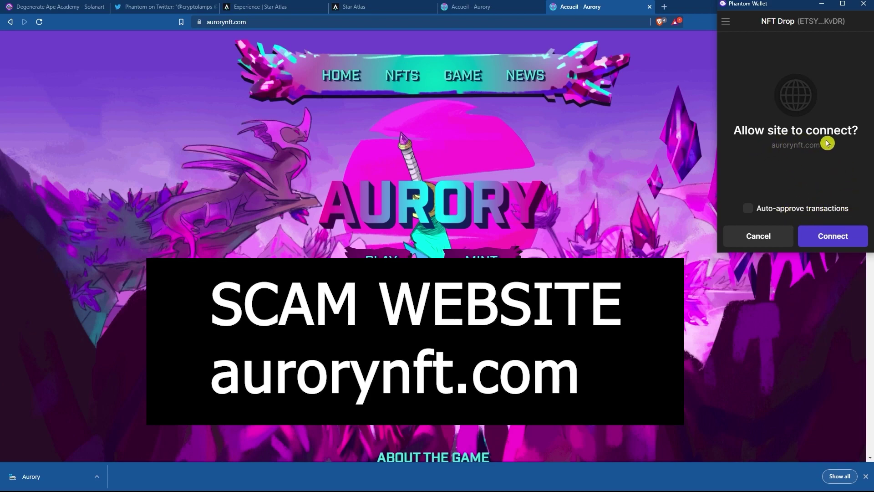
Connect NFT Drop to aurorynft.com, approve its 0.02275 SOL mint transfer, and check collectibles
{"action": "left_click", "coordinate": [843, 240]}
{"action": "left_click", "coordinate": [798, 21]}
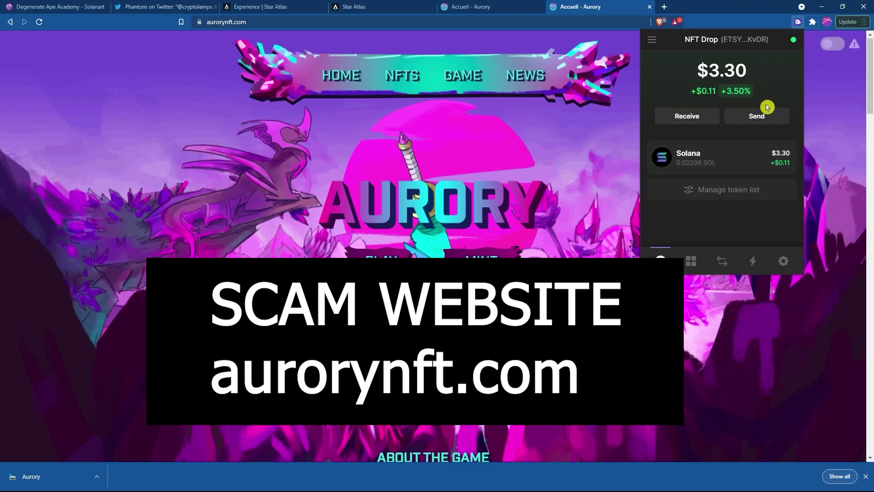
{"action": "left_click", "coordinate": [574, 186]}
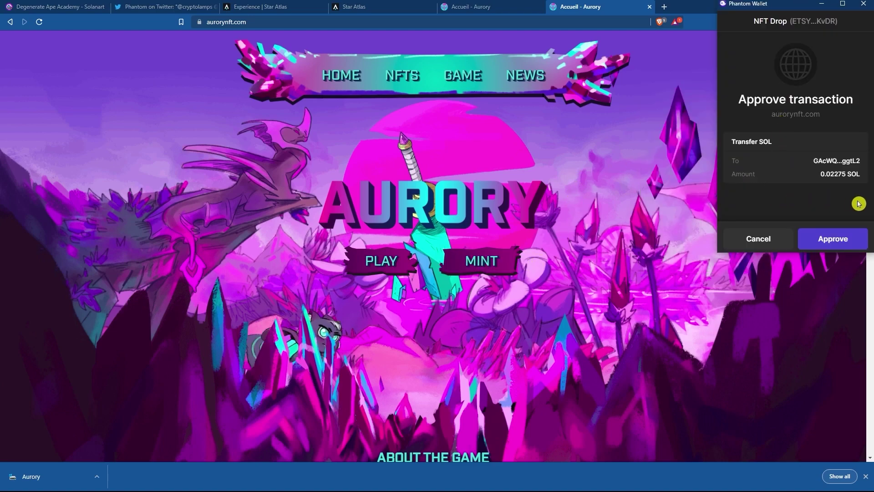
{"action": "left_click", "coordinate": [833, 240]}
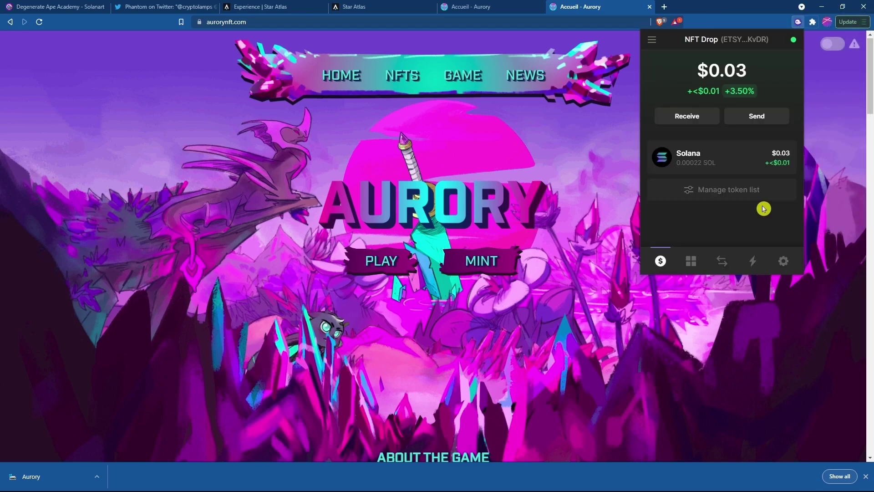
{"action": "left_click", "coordinate": [691, 261]}
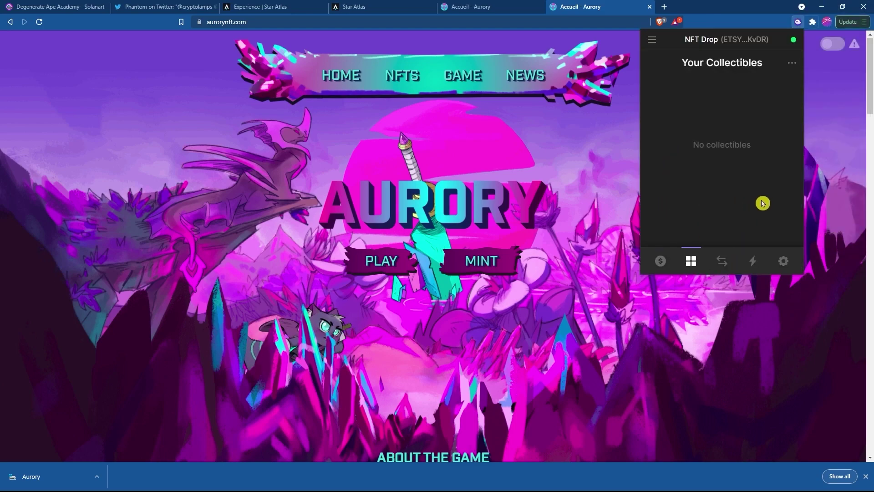
Revoke aurorynft.com from NFT Drop's trusted apps, confirm the list is empty, and close Phantom
{"action": "left_click", "coordinate": [784, 262]}
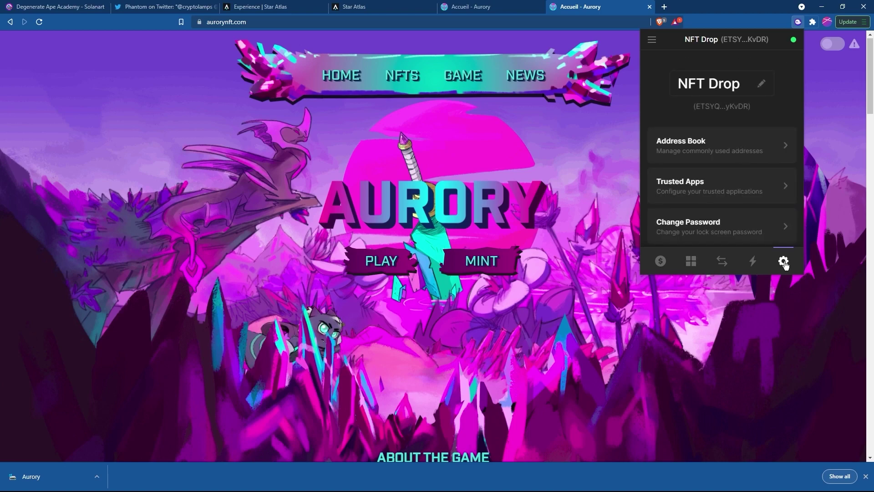
{"action": "left_click", "coordinate": [745, 182]}
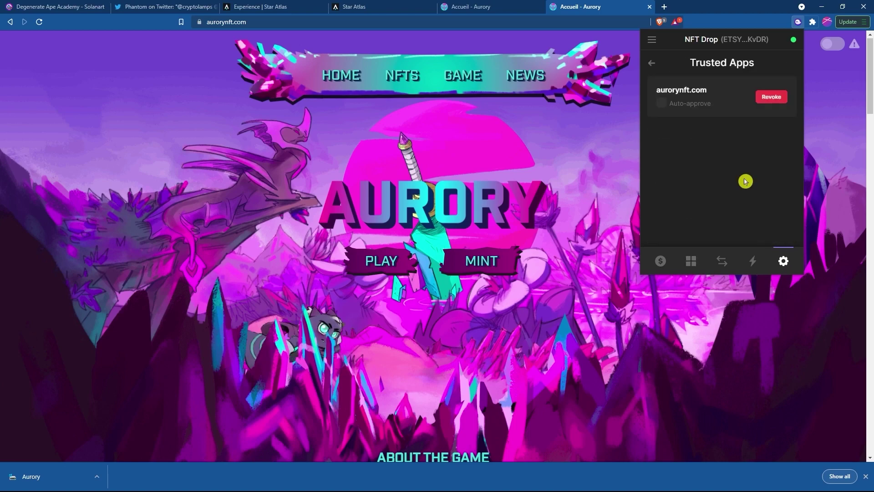
{"action": "left_click", "coordinate": [770, 98]}
{"action": "left_click", "coordinate": [784, 262]}
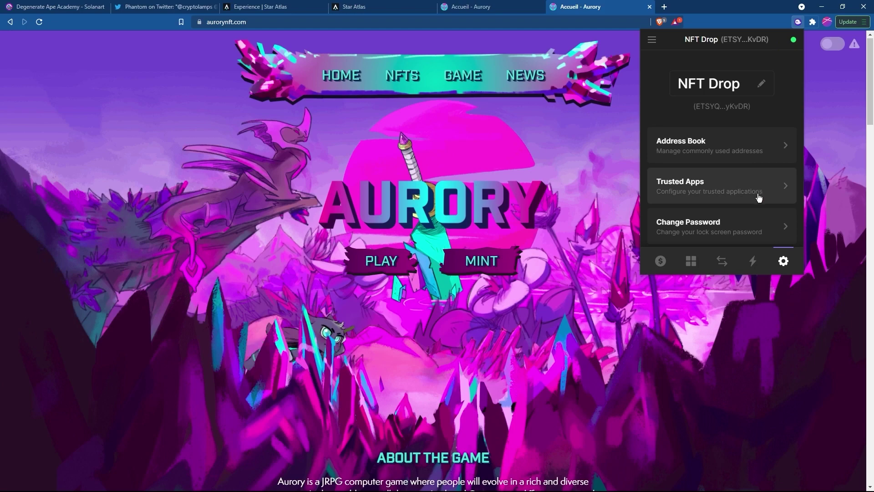
{"action": "left_click", "coordinate": [745, 187]}
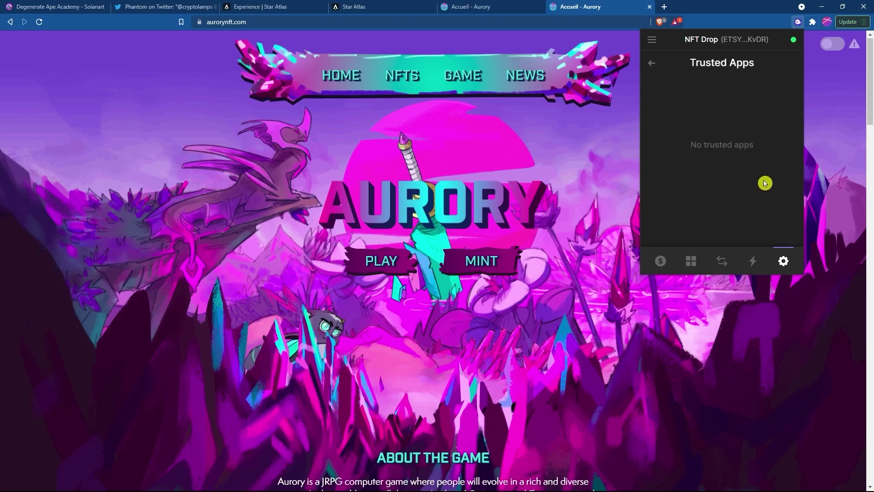
{"action": "left_click", "coordinate": [602, 167]}
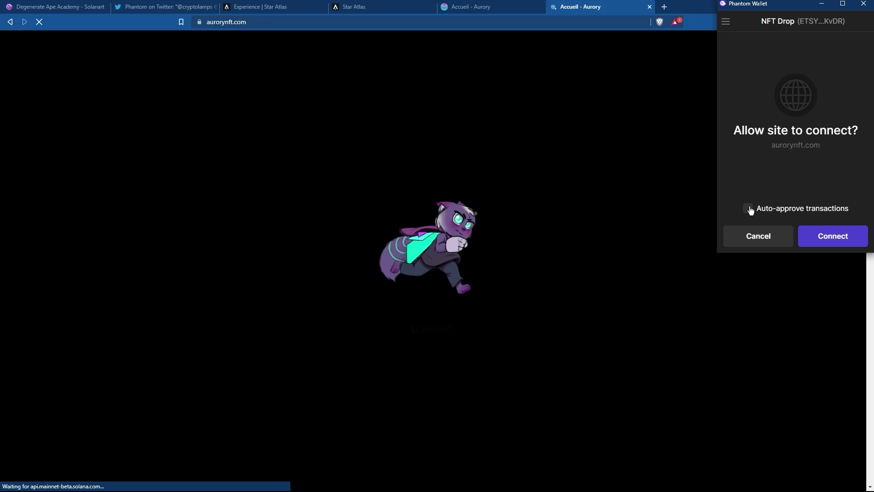
Reconnect NFT Drop to aurorynft.com with auto-approve, then revoke aurorynft.com from Main's trusted apps
{"action": "left_click", "coordinate": [749, 209]}
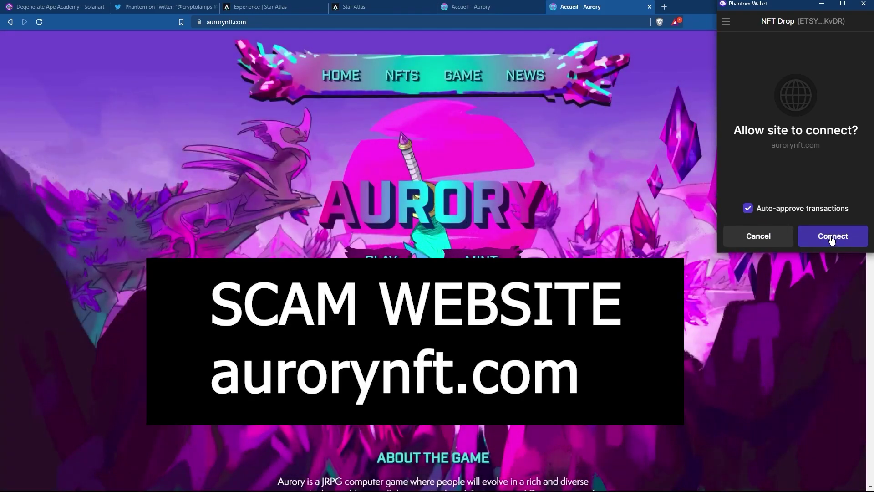
{"action": "left_click", "coordinate": [833, 239]}
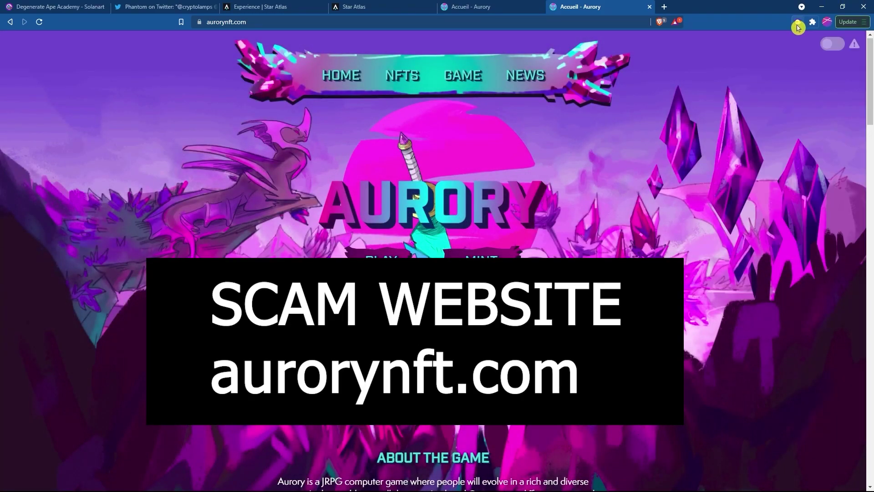
{"action": "left_click", "coordinate": [797, 27]}
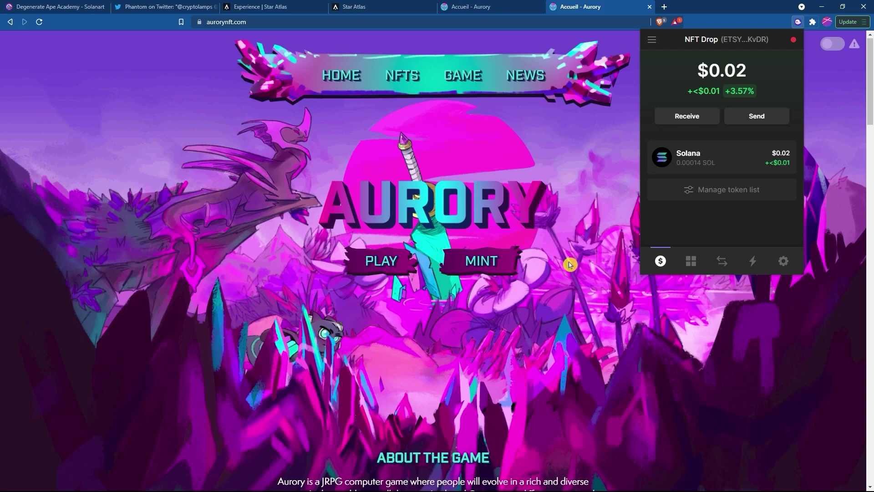
{"action": "left_click", "coordinate": [783, 261]}
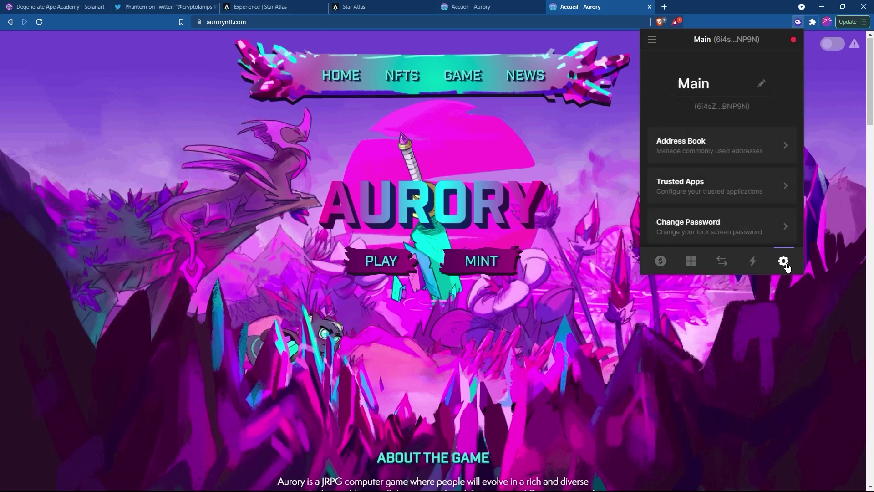
{"action": "left_click", "coordinate": [753, 183]}
{"action": "left_click", "coordinate": [777, 96]}
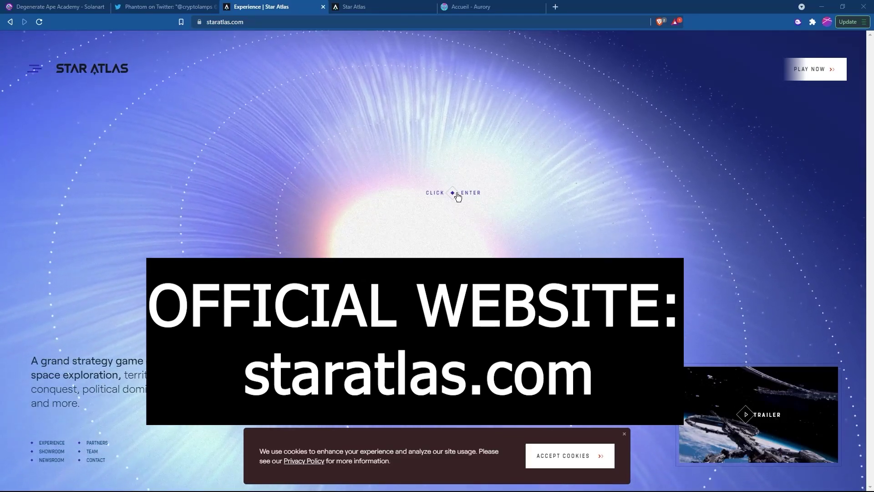
Open the Star Atlas marketplace via PLAY NOW, then switch to the starsatlas.com scam tab
{"action": "left_click", "coordinate": [821, 73]}
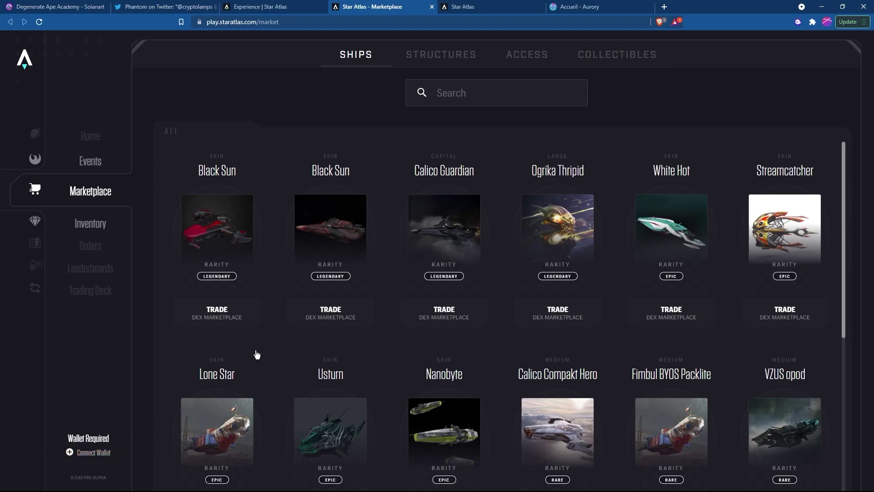
{"action": "left_click", "coordinate": [474, 11]}
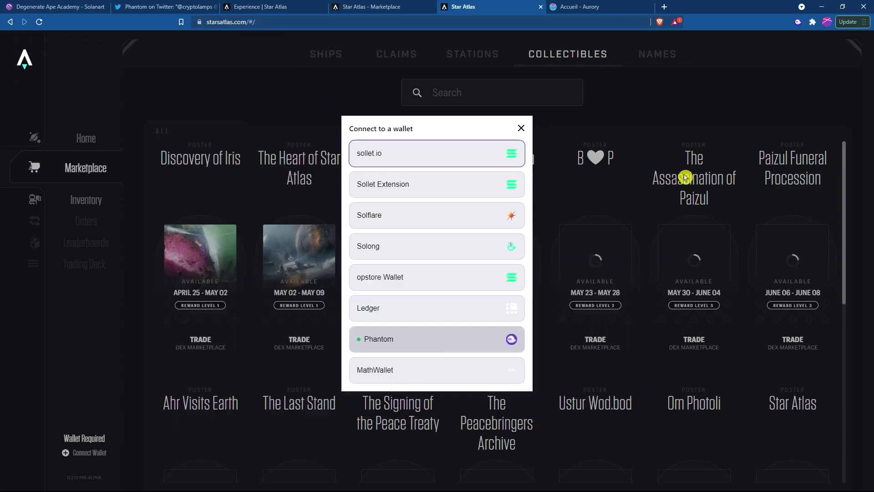
In Phantom, look at the Main account, then switch back to the NFT Drop account
{"action": "left_click", "coordinate": [798, 22]}
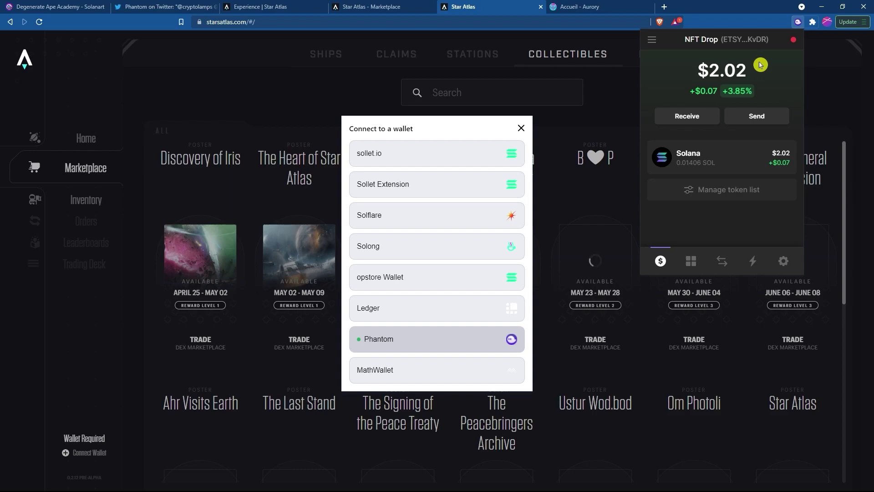
{"action": "left_click", "coordinate": [652, 42]}
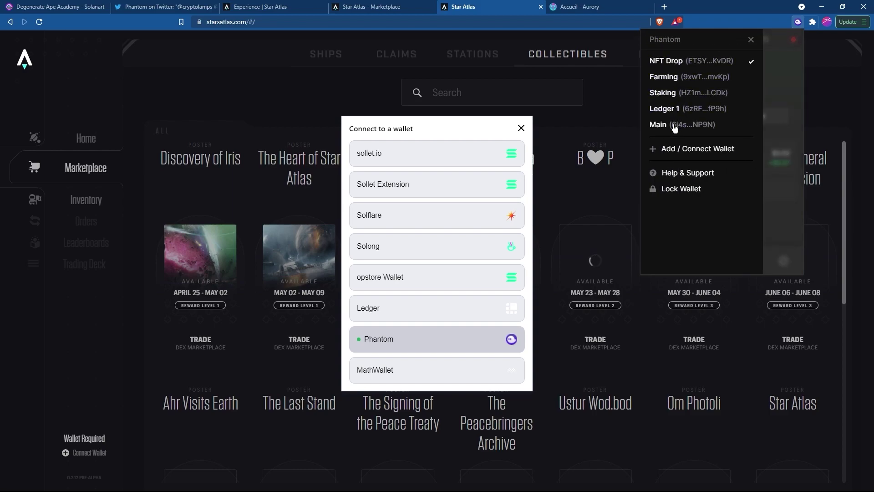
{"action": "left_click", "coordinate": [667, 125]}
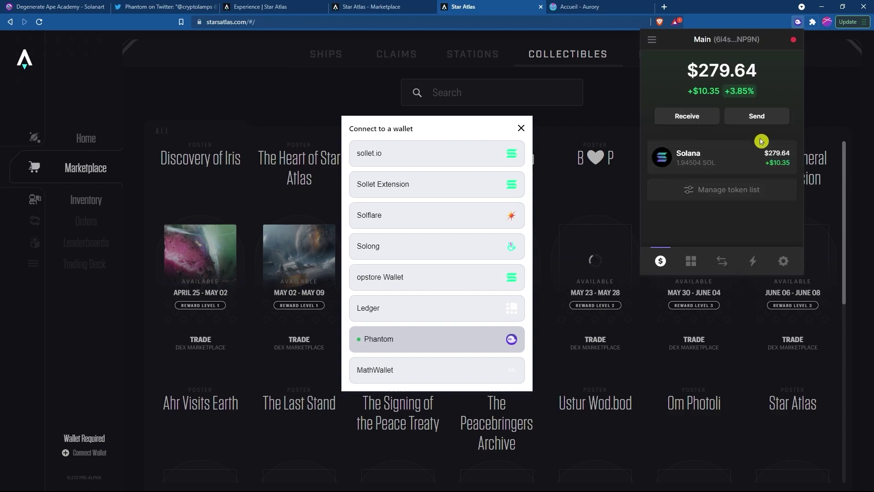
{"action": "left_click", "coordinate": [652, 40]}
{"action": "left_click", "coordinate": [663, 64]}
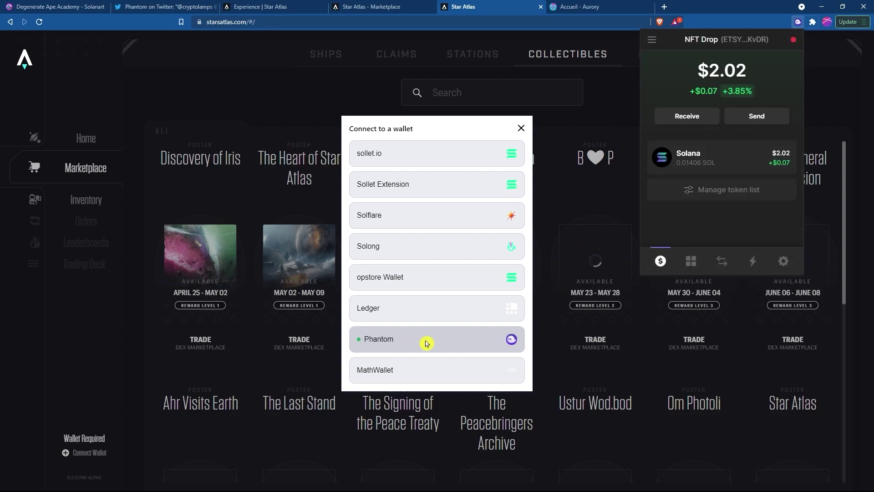
Connect NFT Drop to starsatlas.com through Phantom with auto-approve enabled, then return to the marketplace
{"action": "left_click", "coordinate": [442, 343]}
{"action": "left_click", "coordinate": [748, 207]}
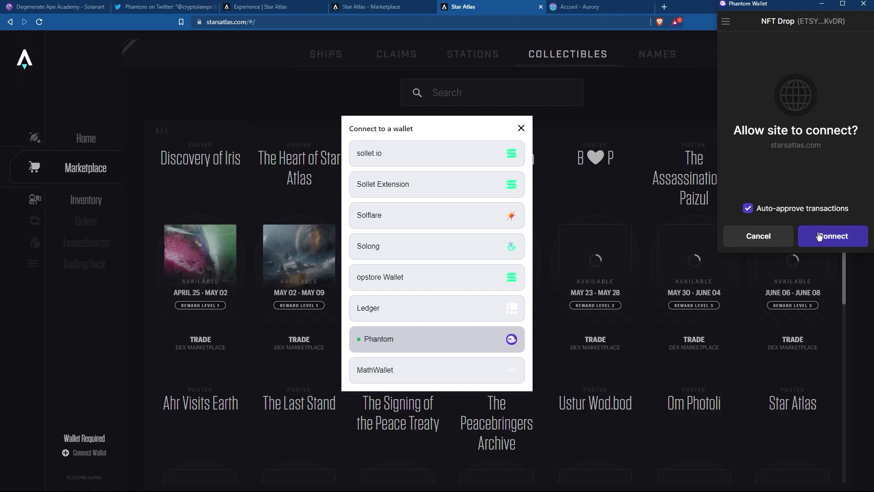
{"action": "left_click", "coordinate": [820, 237]}
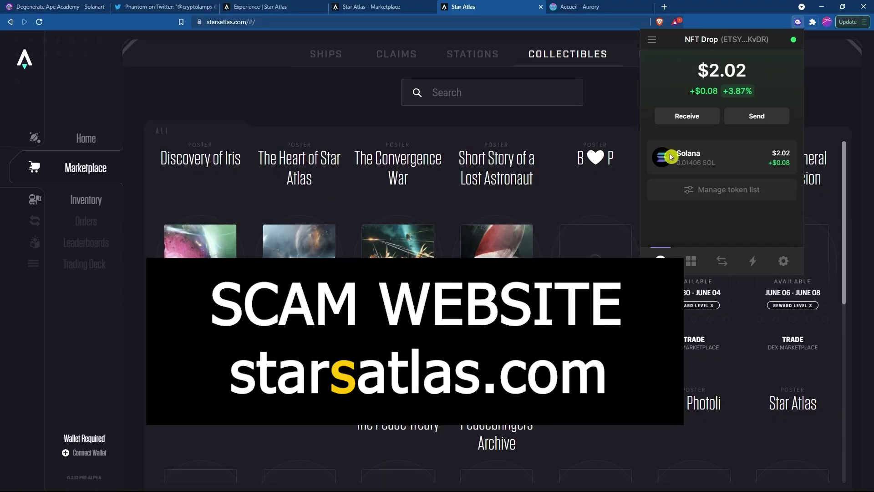
{"action": "left_click", "coordinate": [592, 227]}
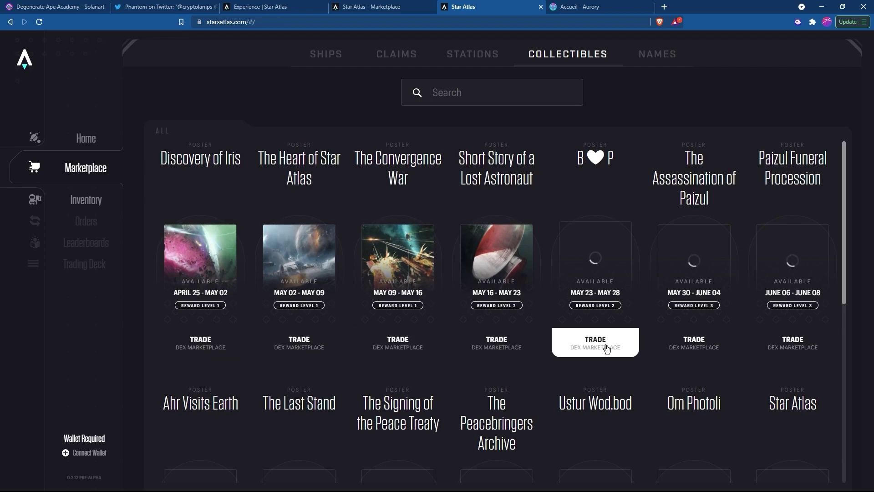
{"action": "scroll", "coordinate": [662, 264], "scroll_direction": "down", "scroll_amount": 5}
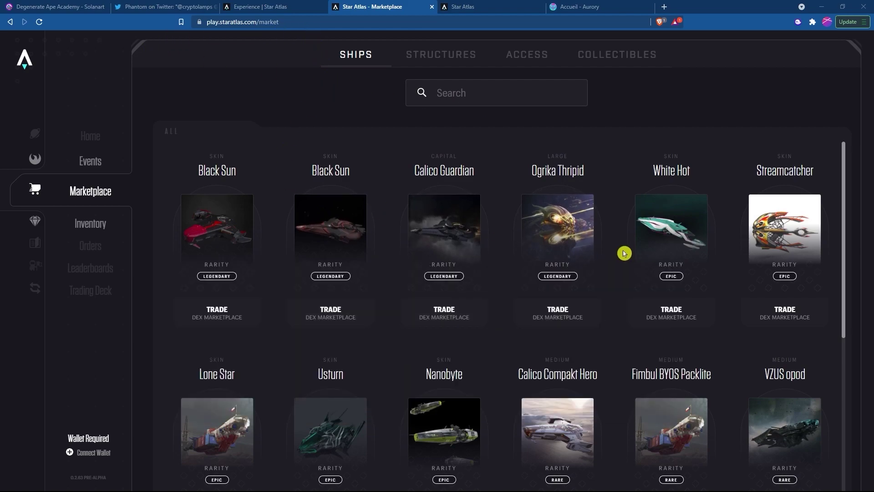
Return to the starsatlas.com tab and confirm the NFT Drop wallet still shows $2.03
{"action": "left_click", "coordinate": [496, 9]}
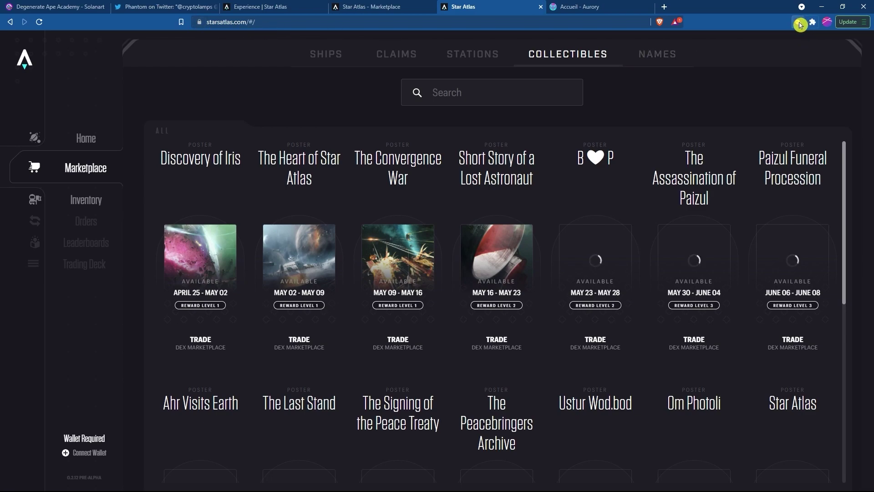
{"action": "left_click", "coordinate": [799, 24]}
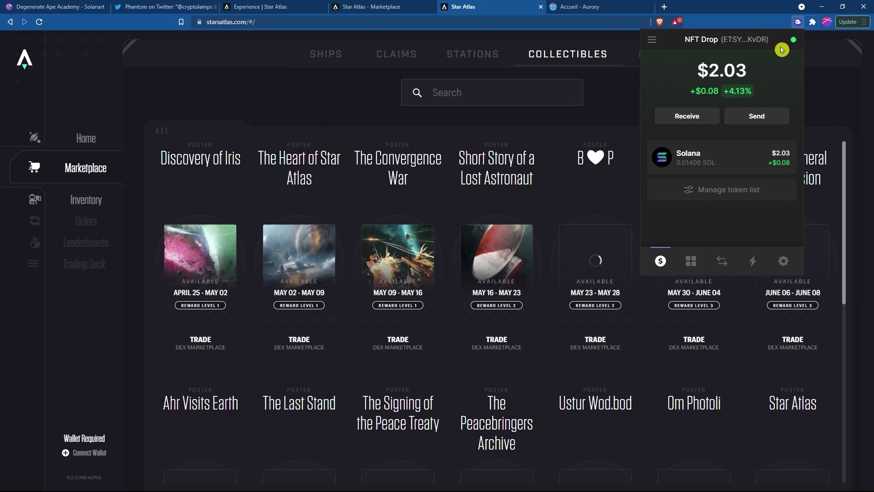
{"action": "left_click", "coordinate": [359, 96]}
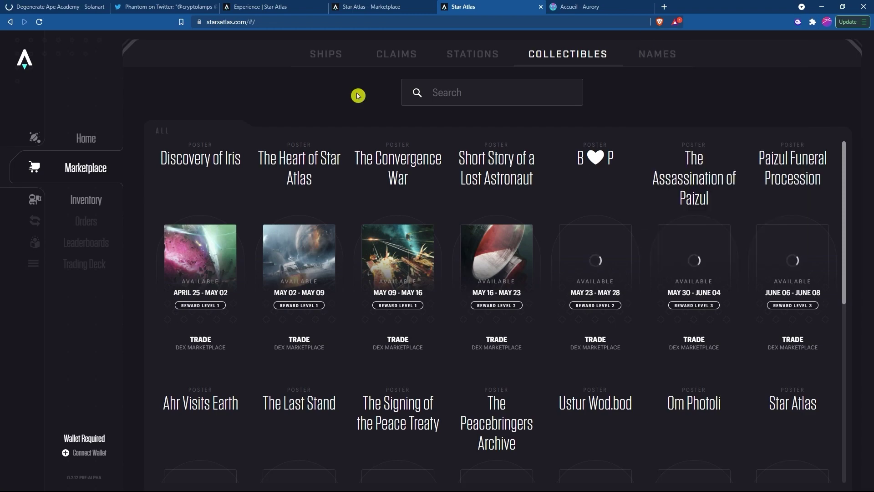